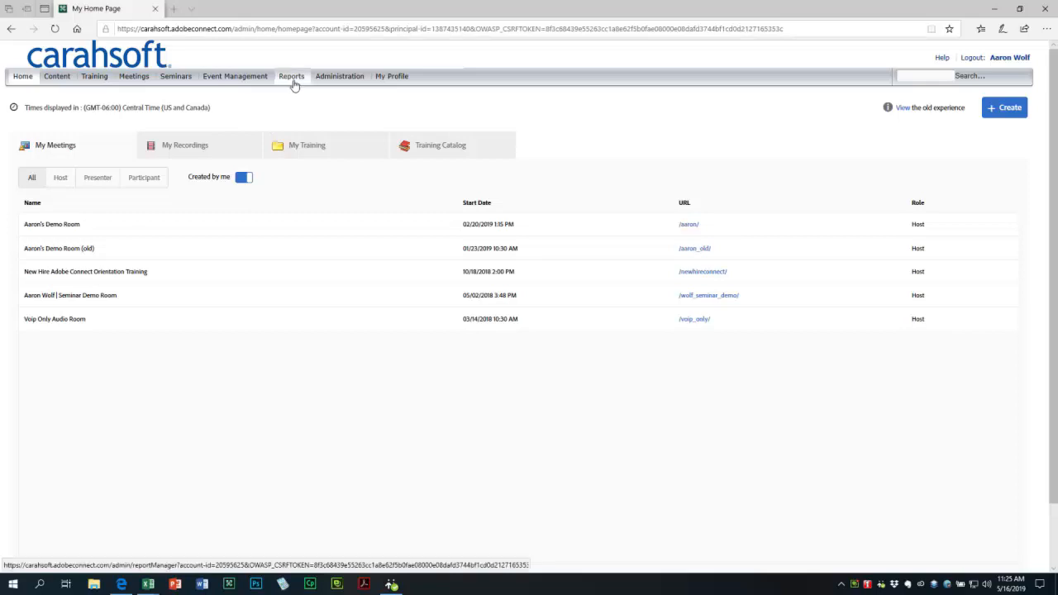
# Start a system usage report and choose Full System Usage as its report type.
pyautogui.click(292, 81)
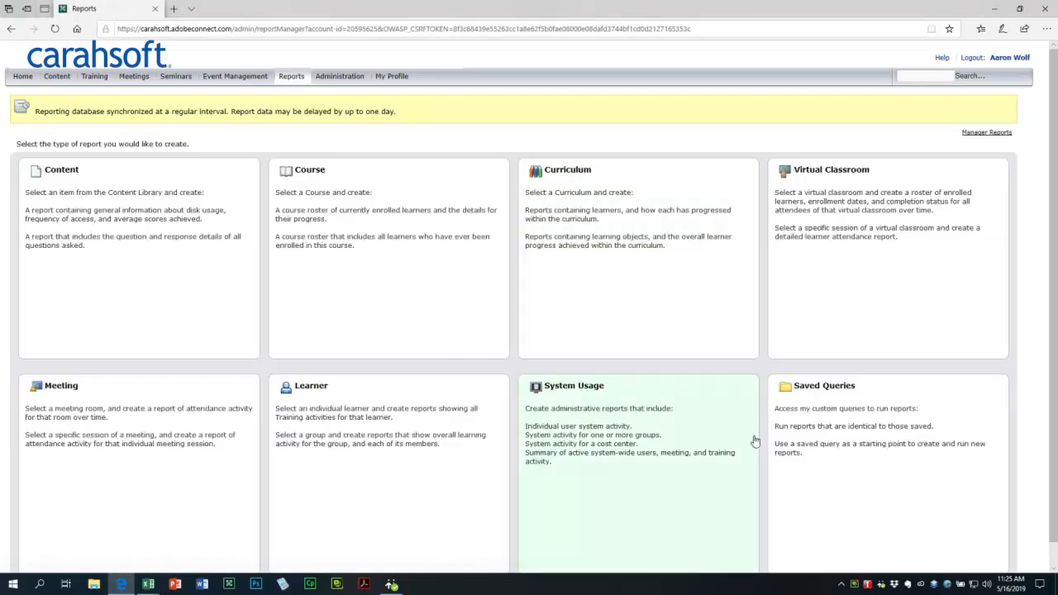
pyautogui.click(704, 434)
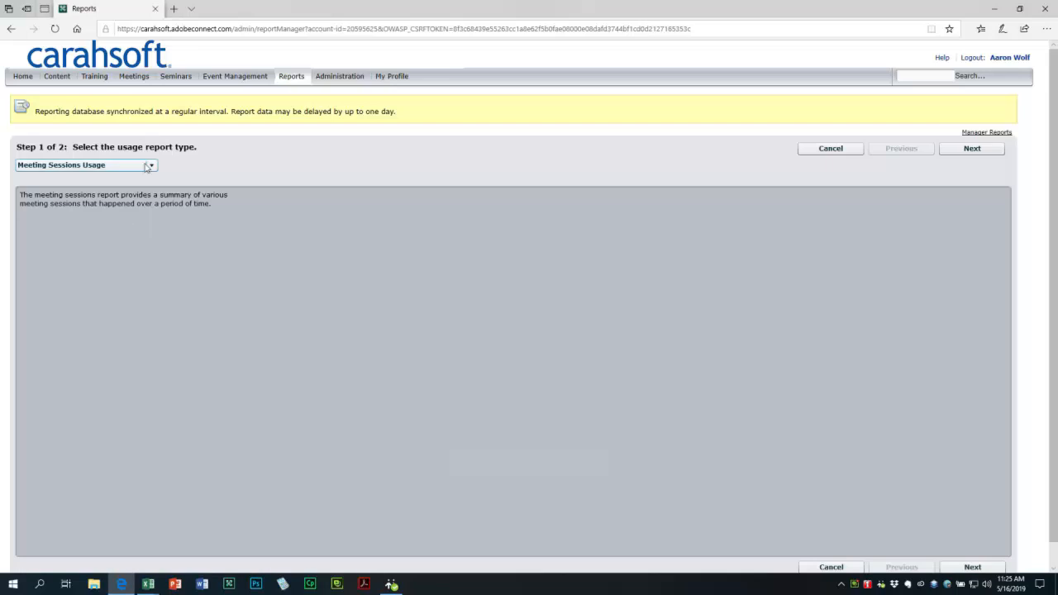
pyautogui.click(149, 166)
pyautogui.click(153, 228)
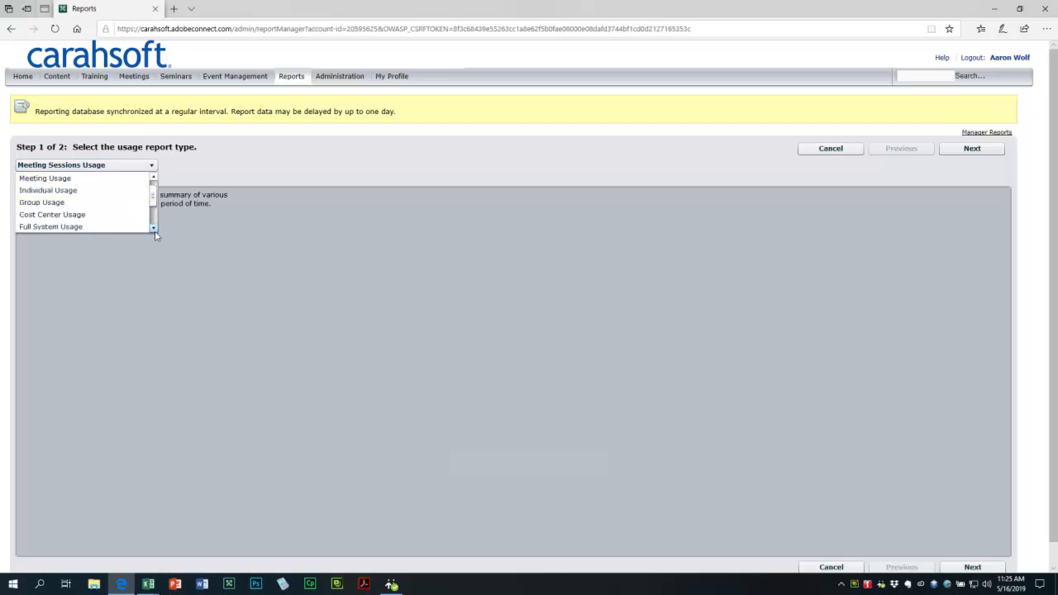
pyautogui.click(76, 227)
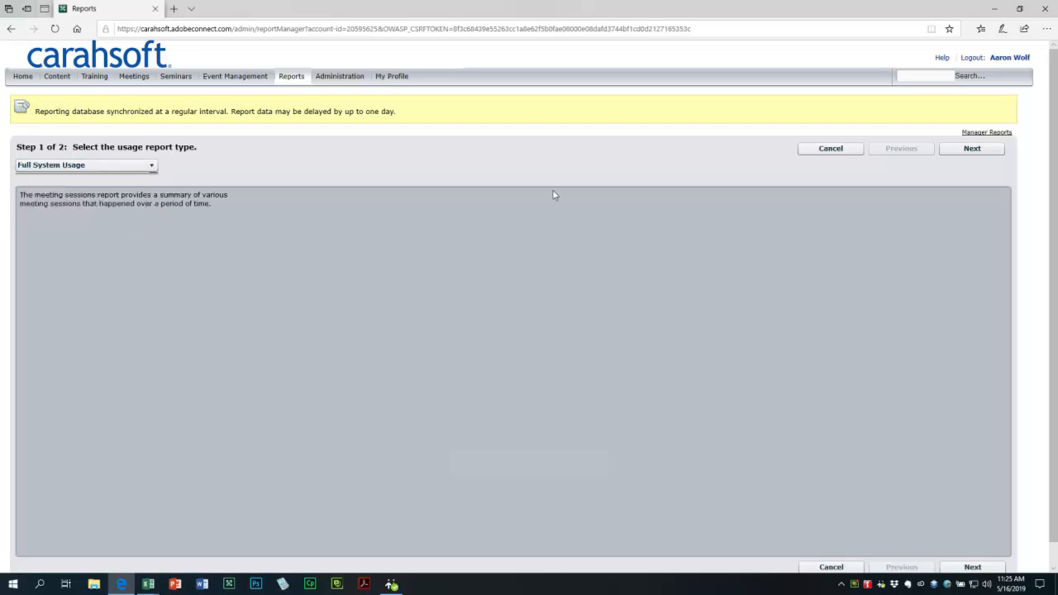
pyautogui.click(976, 150)
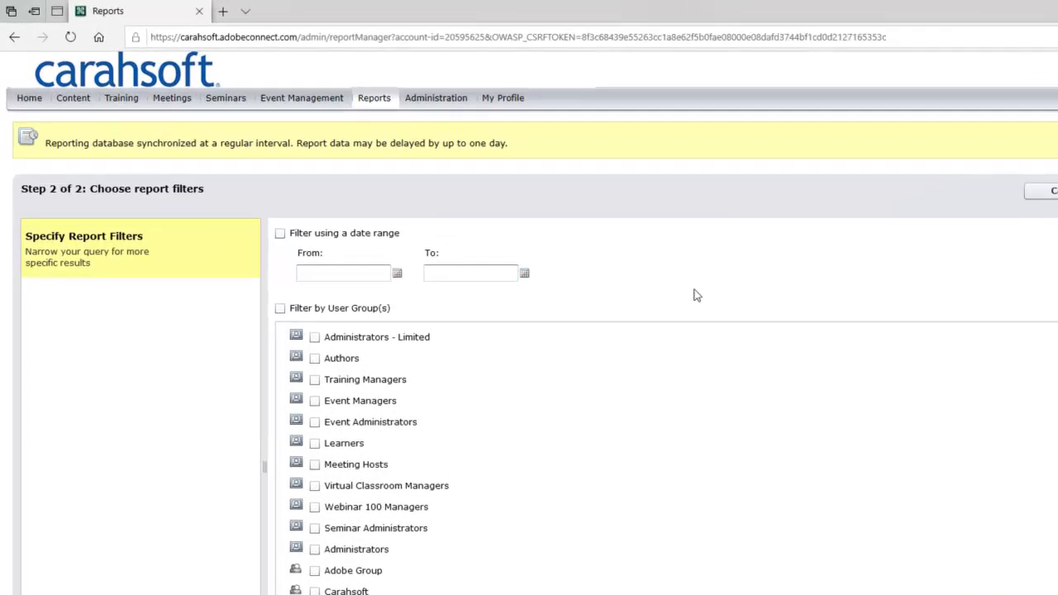
# Filter the report to the date range 04/14/2019 to 04/20/2019 and create it.
pyautogui.click(348, 266)
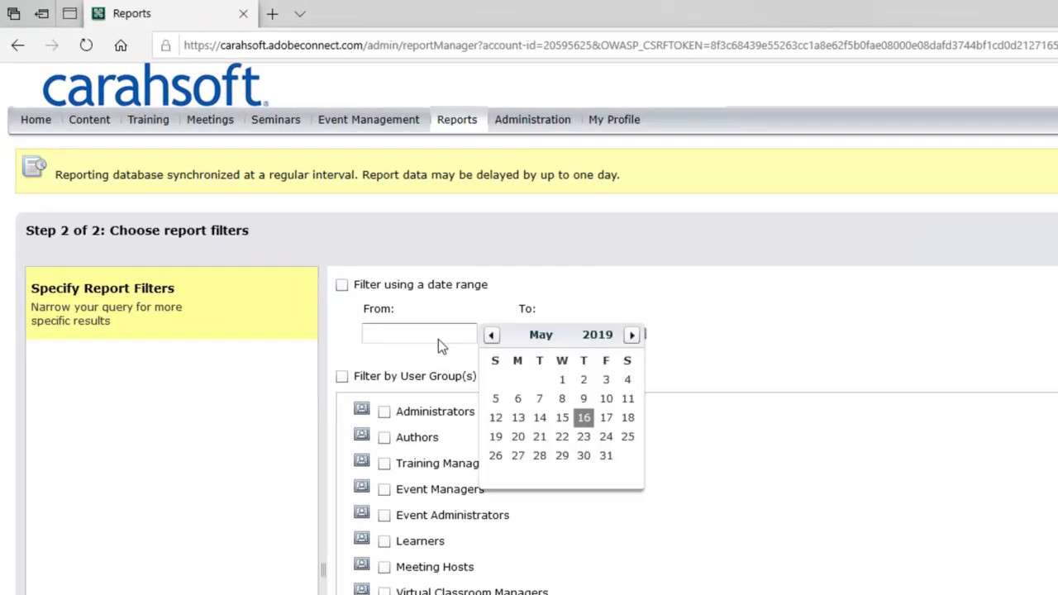
pyautogui.click(492, 336)
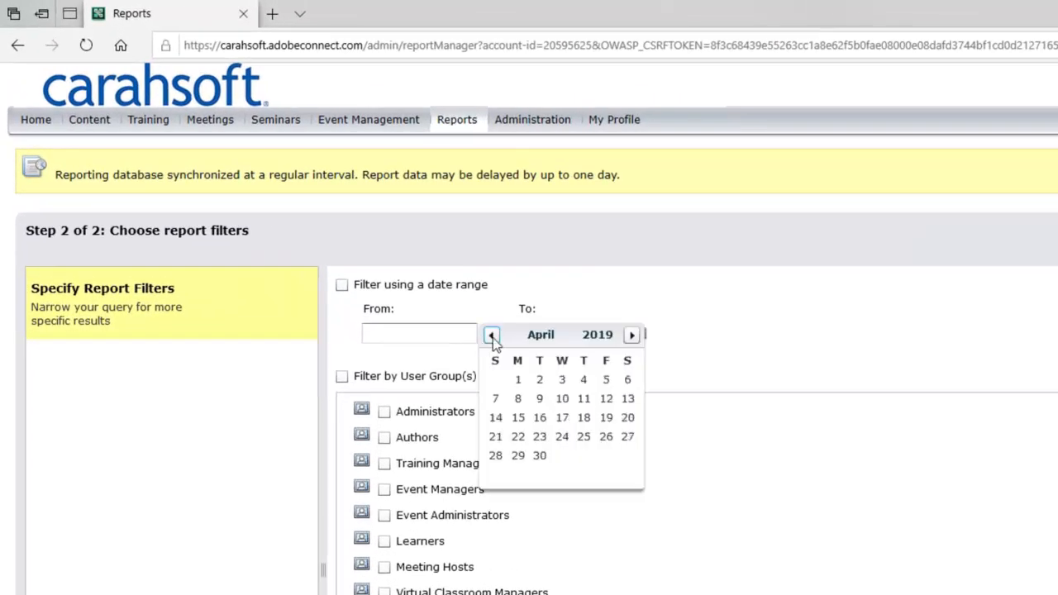
pyautogui.click(496, 419)
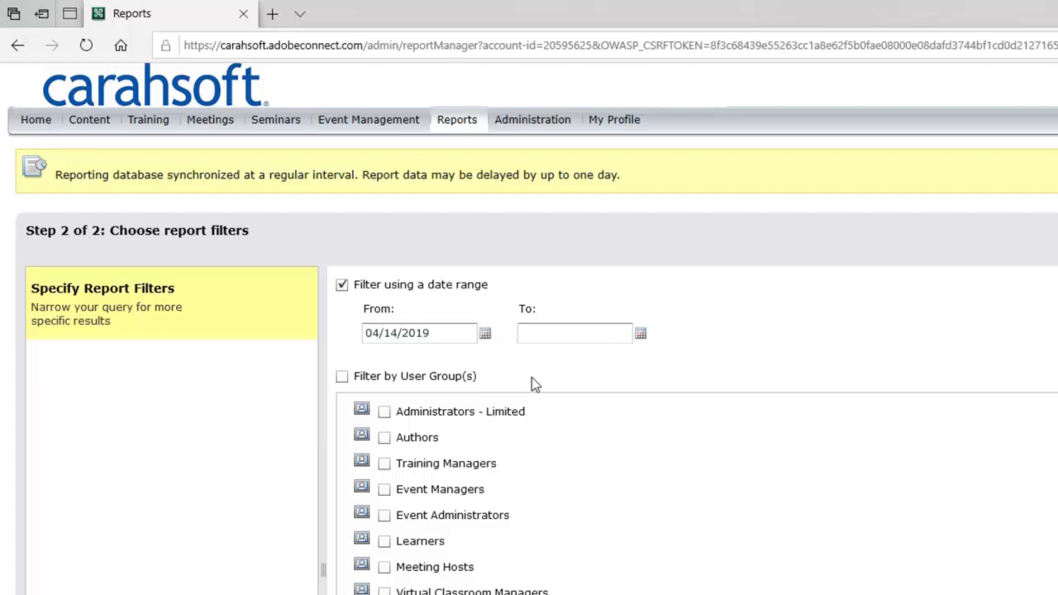
pyautogui.click(603, 343)
pyautogui.click(646, 336)
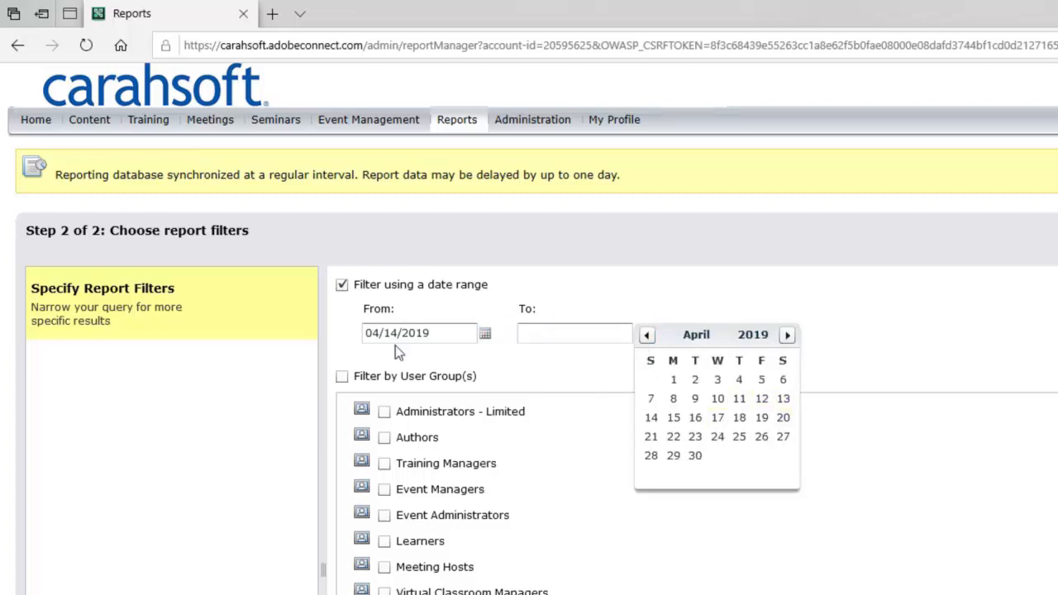
pyautogui.click(784, 418)
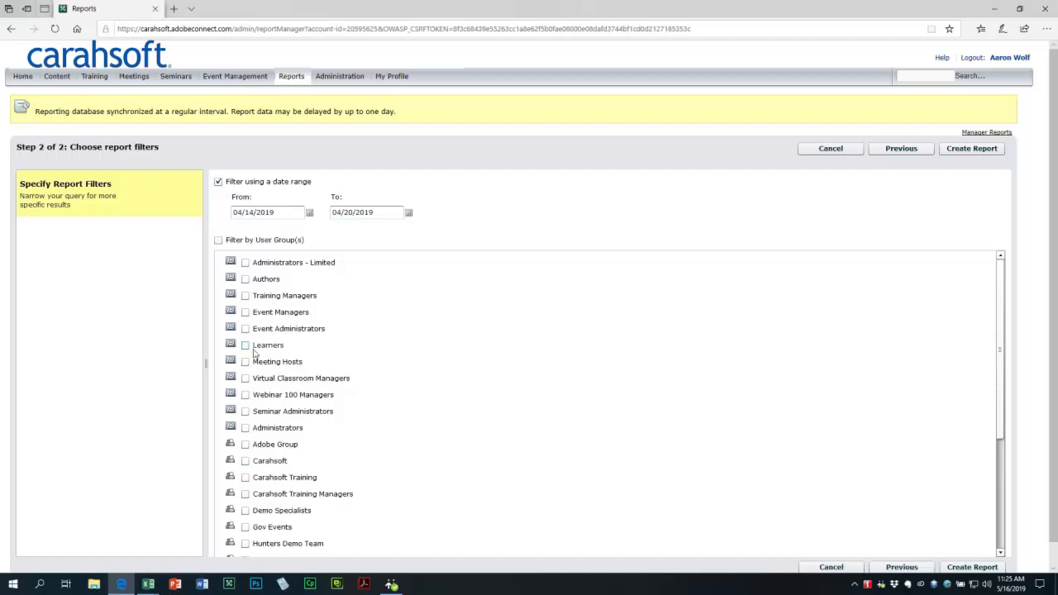
pyautogui.click(981, 151)
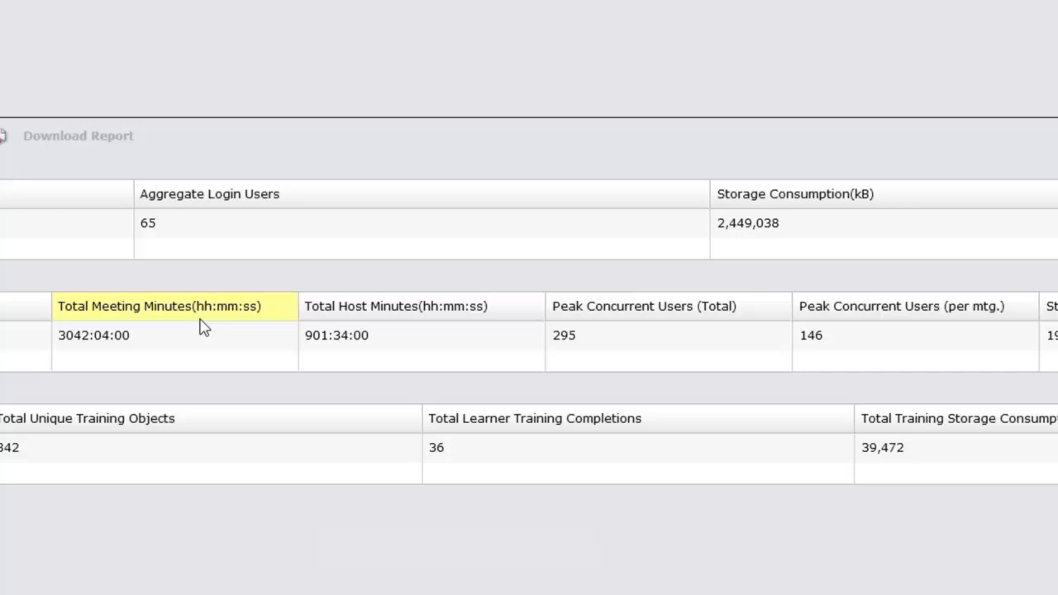
pyautogui.click(382, 308)
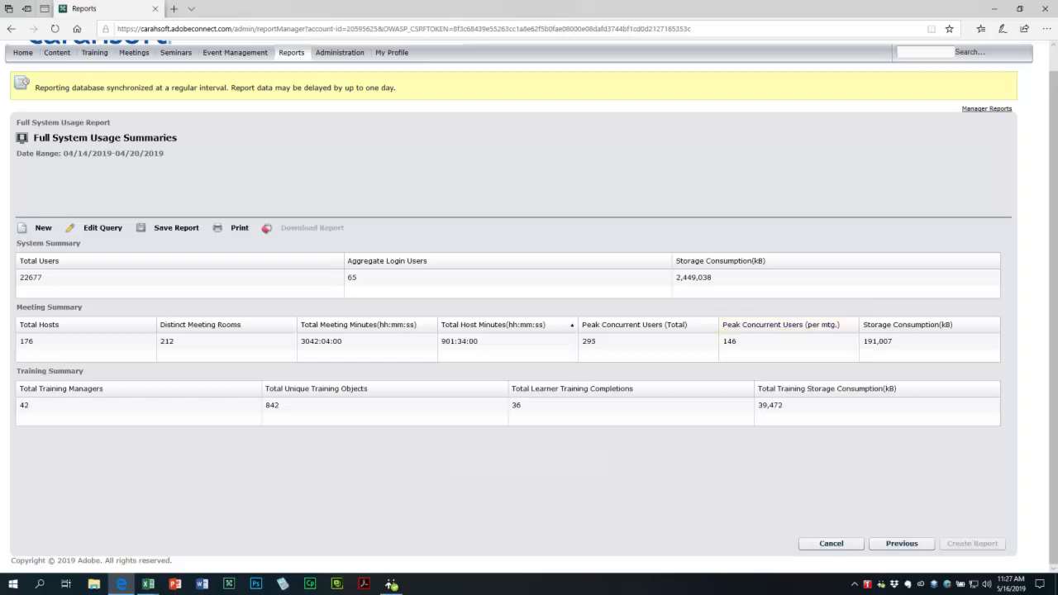
# Open Sheet4 of the Book2 workbook in Excel and arrange it side by side with the browser's usage report.
pyautogui.click(995, 14)
pyautogui.click(72, 553)
pyautogui.click(109, 553)
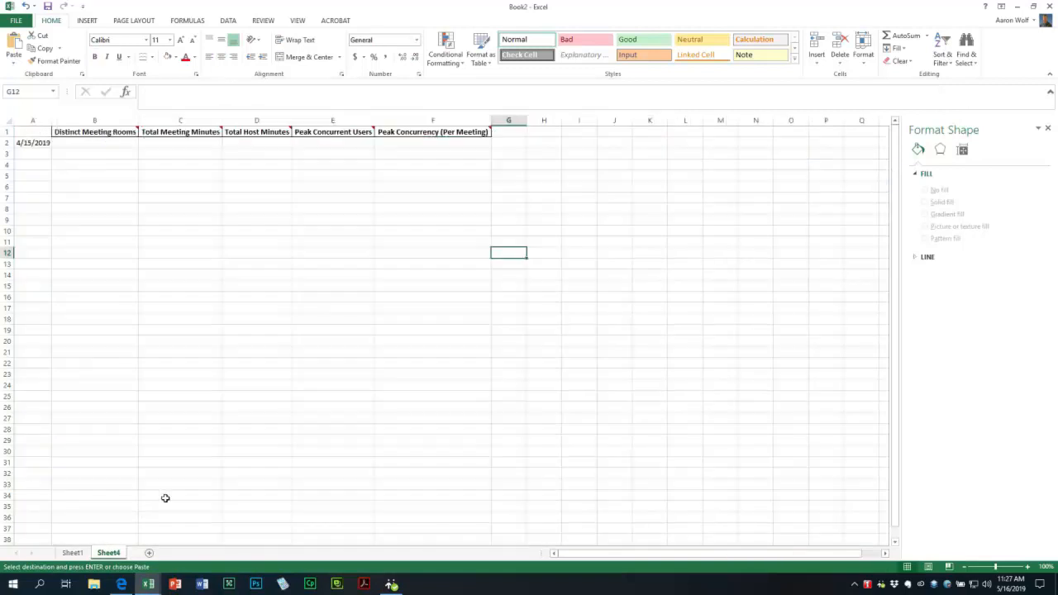
pyautogui.click(123, 585)
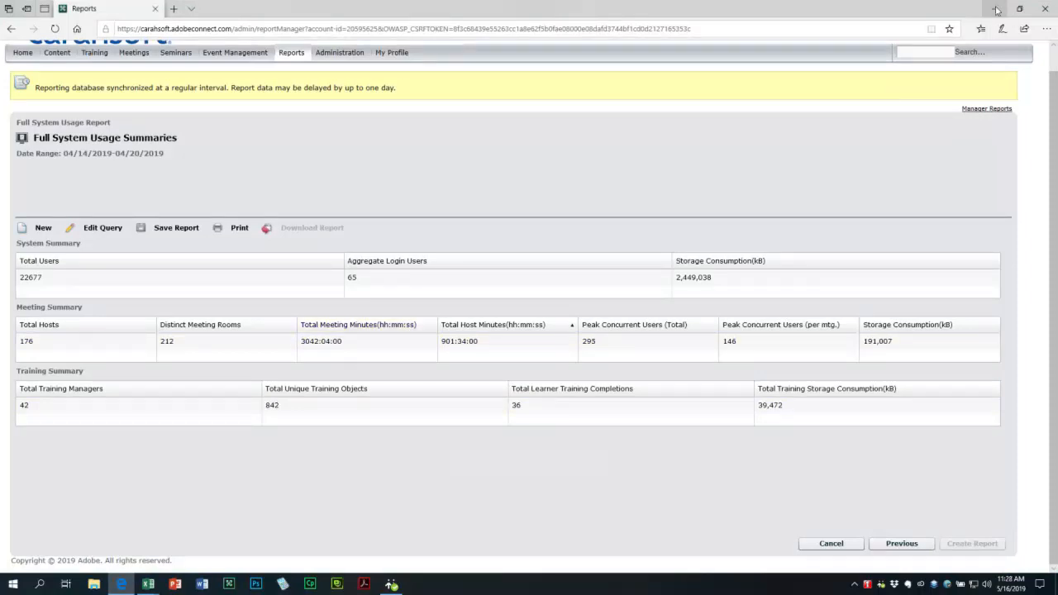
pyautogui.doubleClick(791, 7)
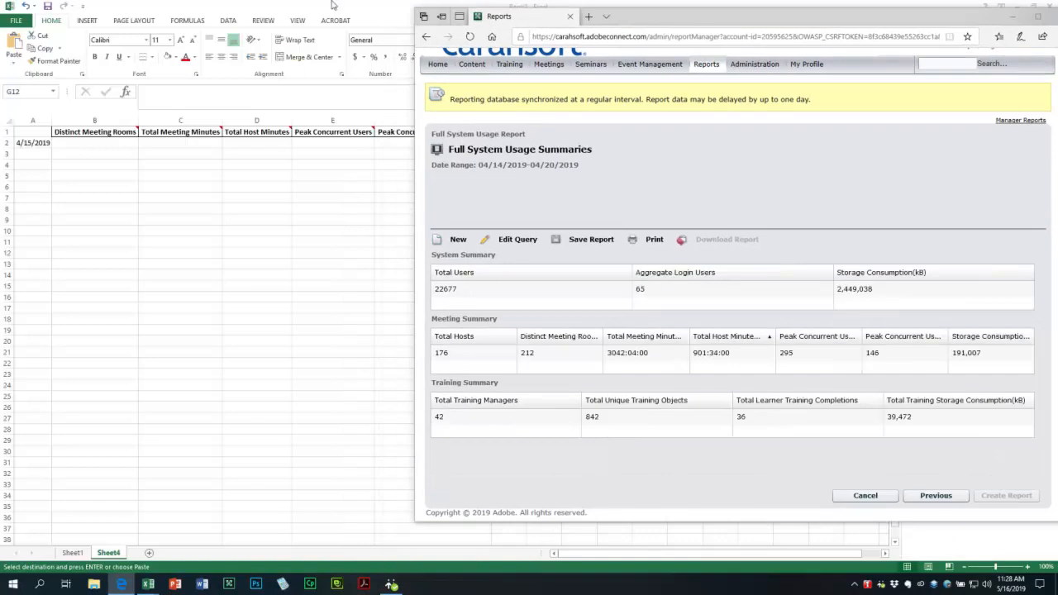
pyautogui.click(310, 9)
pyautogui.press('super+Left')
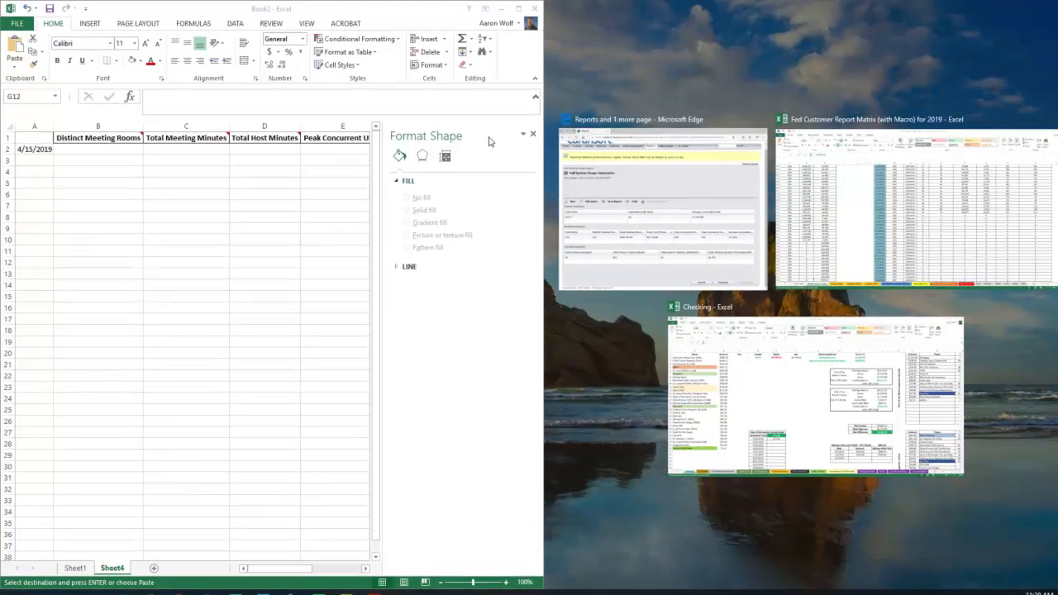
pyautogui.click(608, 200)
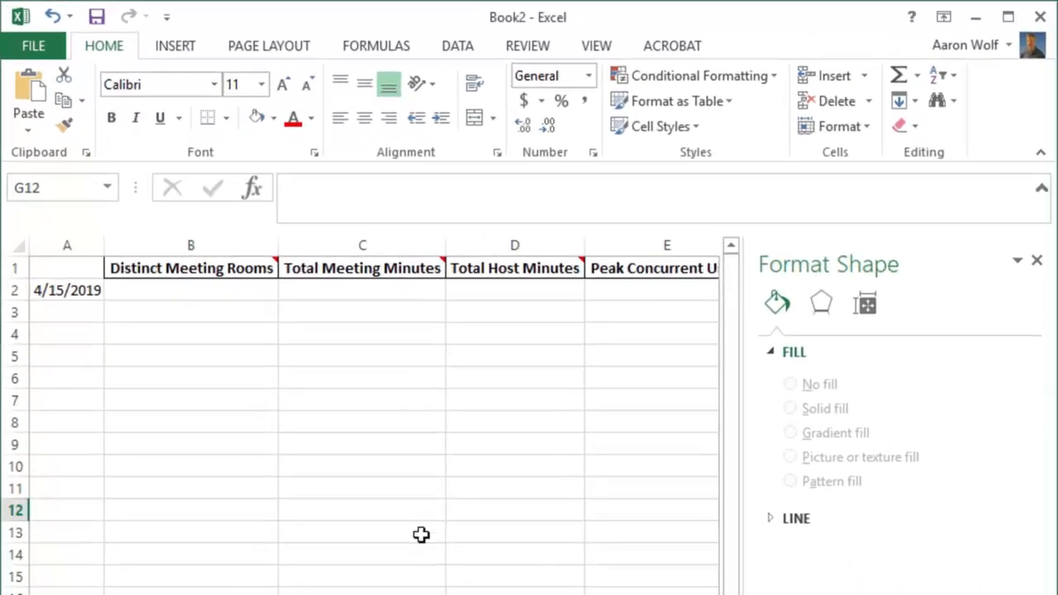
pyautogui.moveTo(258, 419); pyautogui.dragTo(191, 419)
pyautogui.click(183, 286)
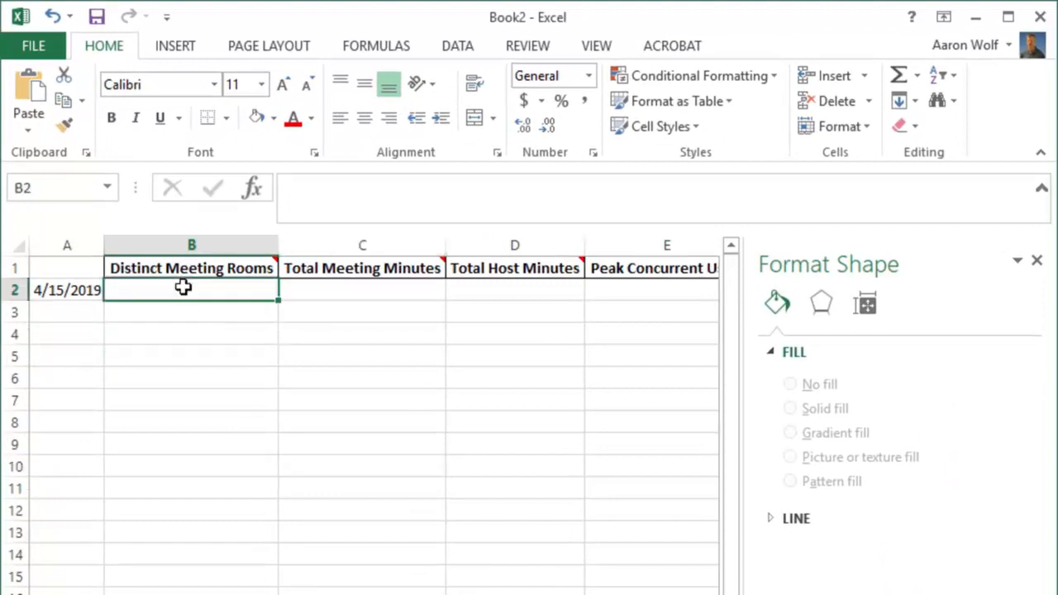
pyautogui.write('176')
pyautogui.press('Tab')
pyautogui.write('212')
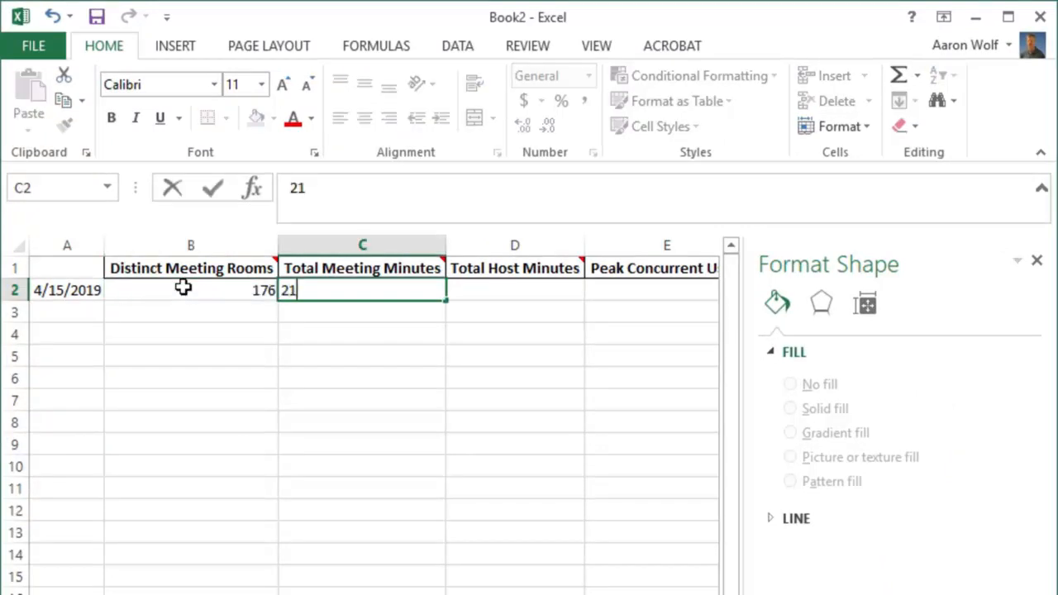
pyautogui.click(184, 286)
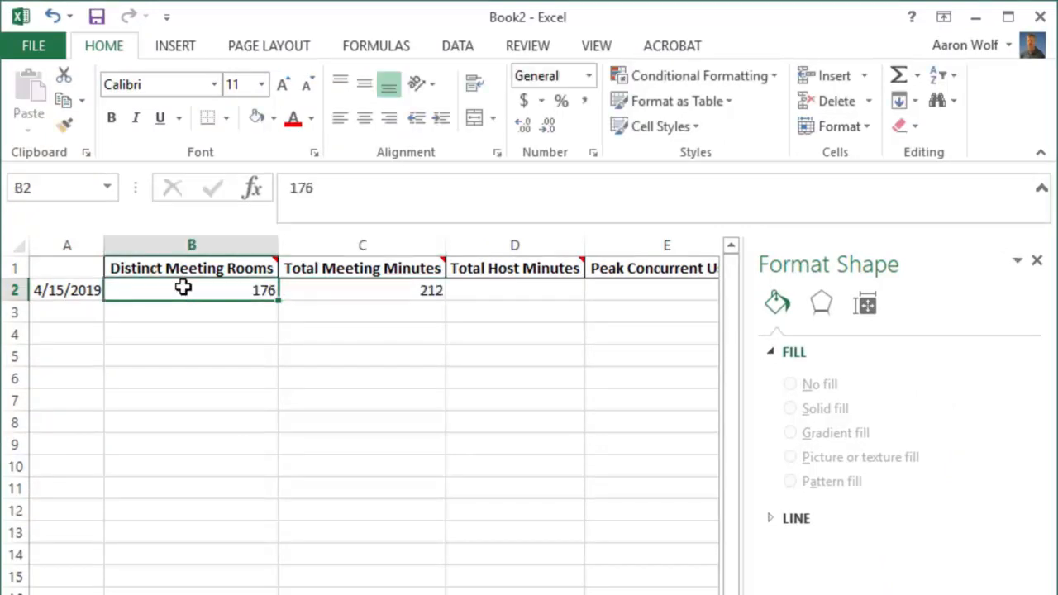
pyautogui.press('Tab')
pyautogui.press('Left')
pyautogui.press('Left')
pyautogui.press('Right')
pyautogui.press('Delete')
pyautogui.press('Right')
pyautogui.press('Delete')
# In the 4/15/2019 row, enter 212 distinct meeting rooms and calculate the total meeting minutes with =3042*60+4.
pyautogui.press('Left')
pyautogui.write('212')
pyautogui.press('Tab')
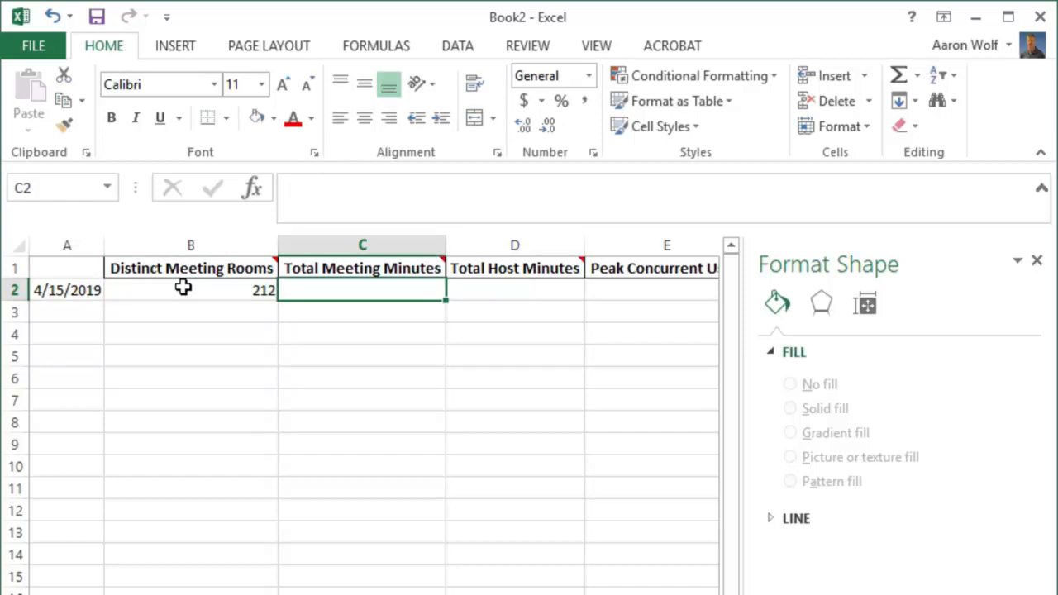
pyautogui.write('=3042')
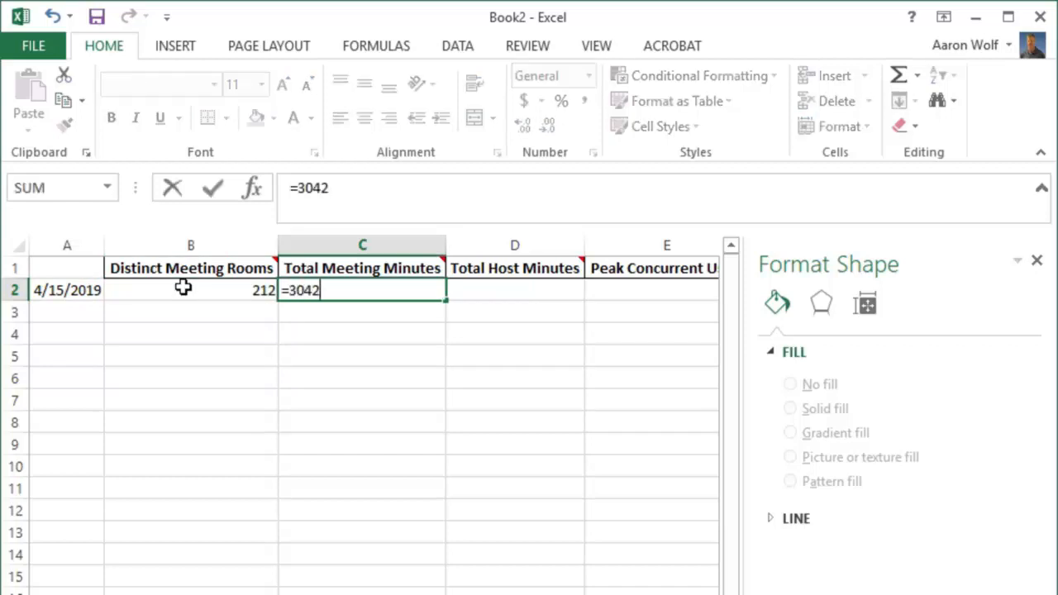
pyautogui.write('*60+4')
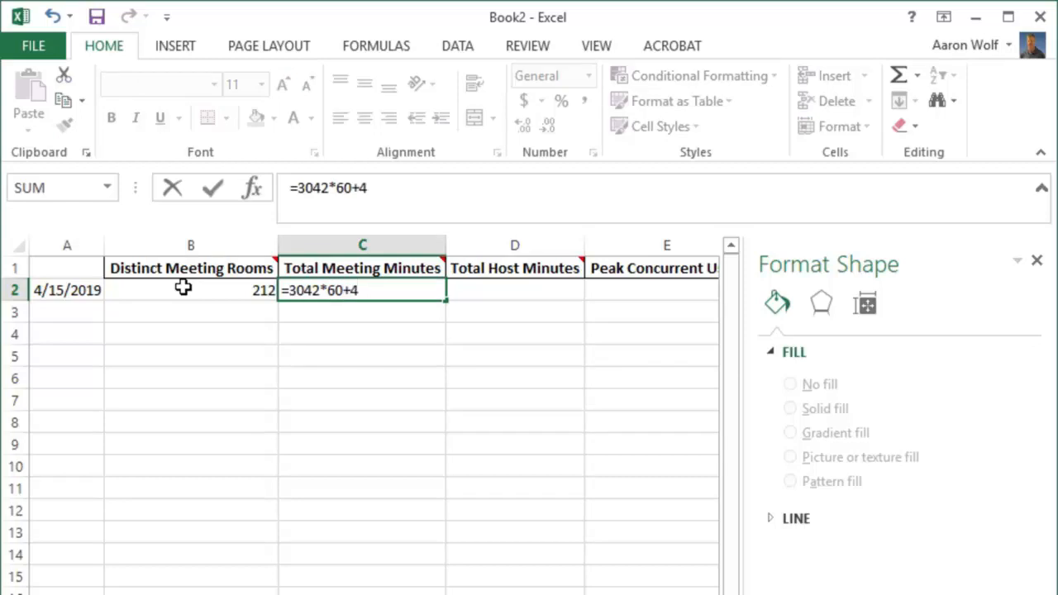
pyautogui.click(182, 287)
pyautogui.press('Right')
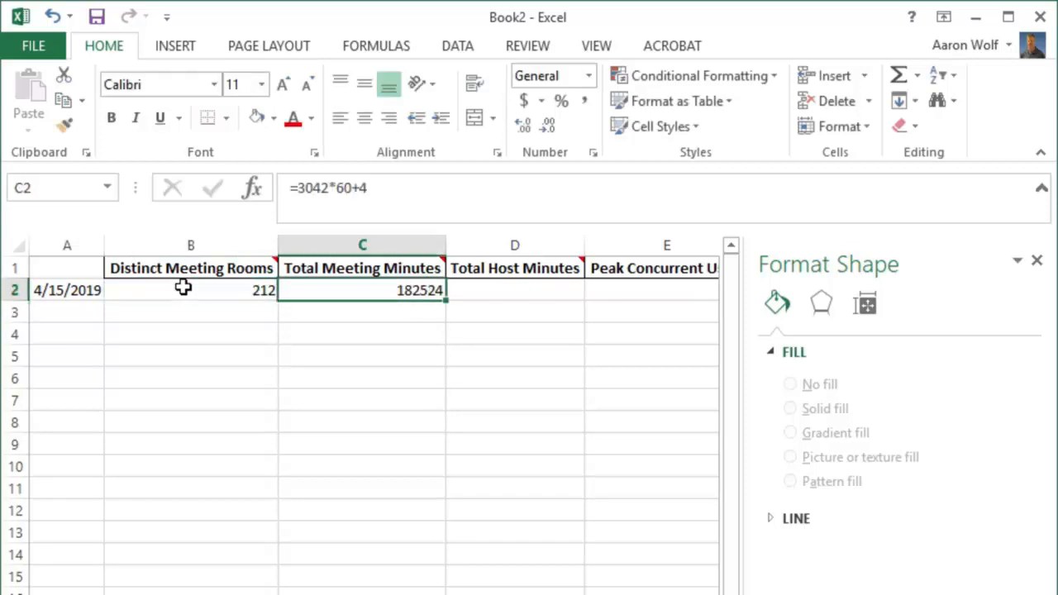
# Calculate the total host minutes for the 4/15/2019 row with =901*60+34.
pyautogui.press('Right')
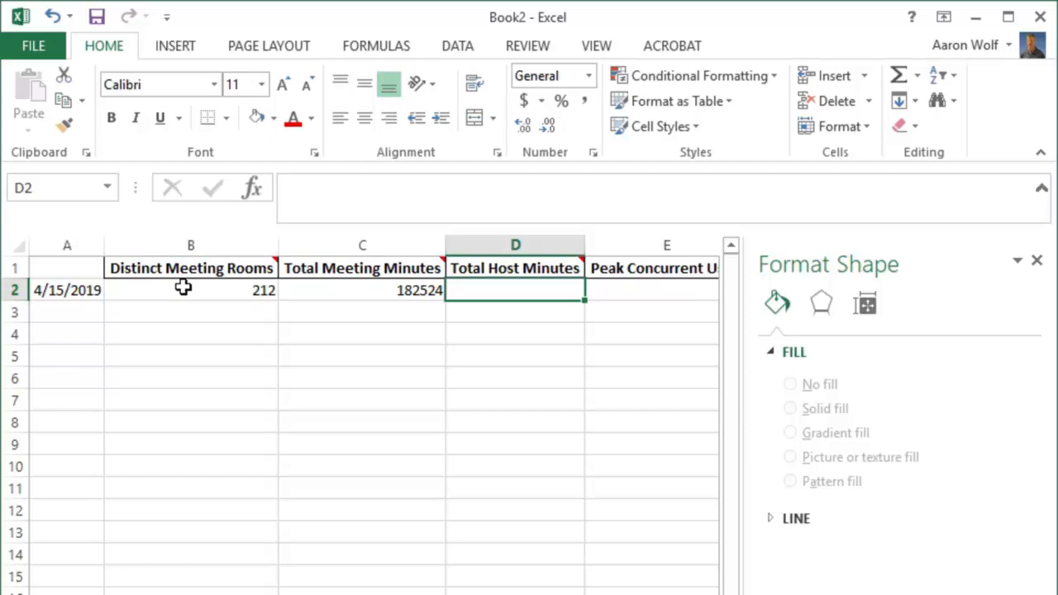
pyautogui.write('=901')
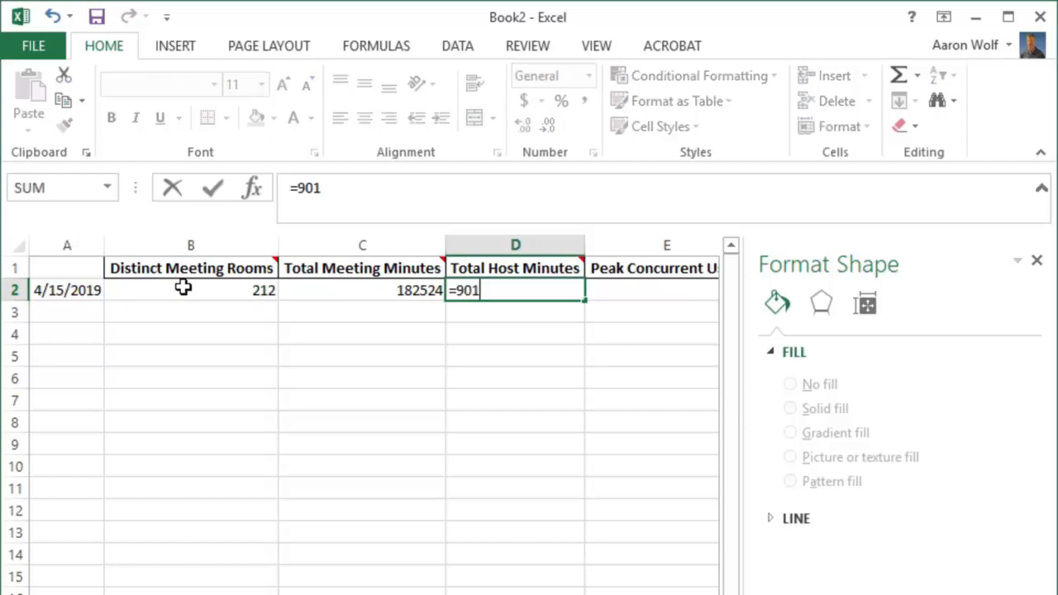
pyautogui.write('*60+34')
pyautogui.press('Return')
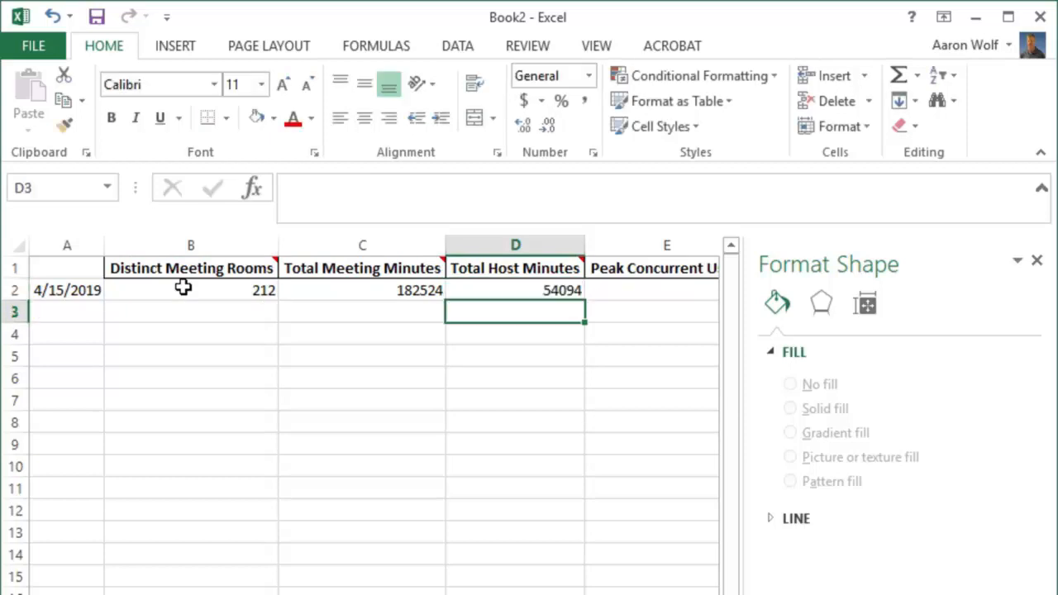
# Enter 295 peak concurrent users and a peak concurrency per meeting of 146 for the 4/15/2019 row.
pyautogui.press('Up')
pyautogui.press('Right')
pyautogui.write('295')
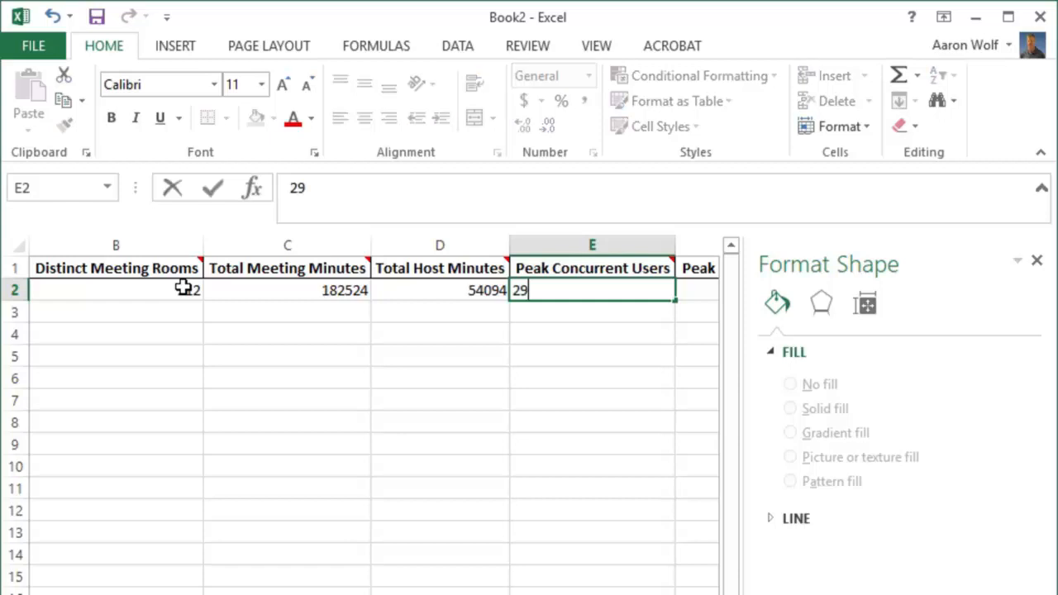
pyautogui.press('Right')
pyautogui.write('146')
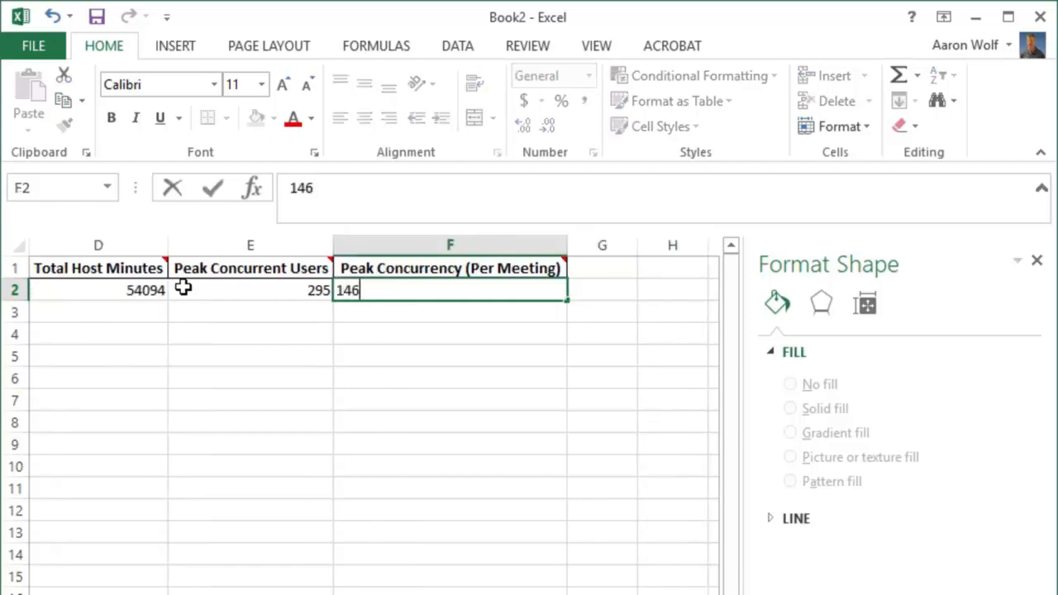
pyautogui.press('Return')
# Center the entered values in cells B2 to F2.
pyautogui.press('Left')
pyautogui.press('Left')
pyautogui.press('Left')
pyautogui.press('Left')
pyautogui.press('Up')
pyautogui.press('Right')
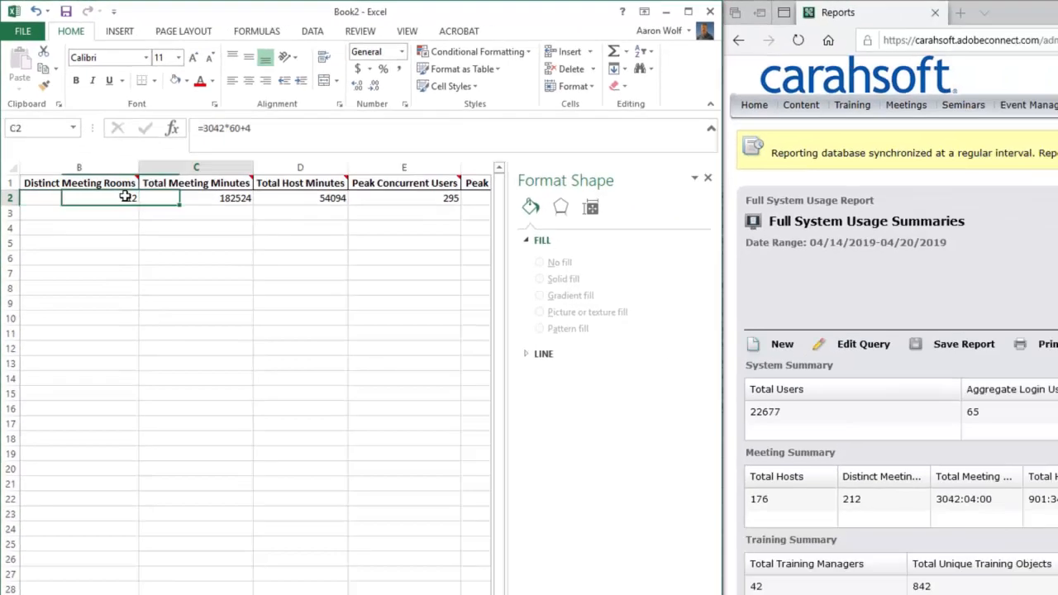
pyautogui.press('Left')
pyautogui.hotkey('shift', 'Right')
pyautogui.hotkey('shift', 'Right')
pyautogui.hotkey('shift', 'Right')
pyautogui.hotkey('shift', 'Right')
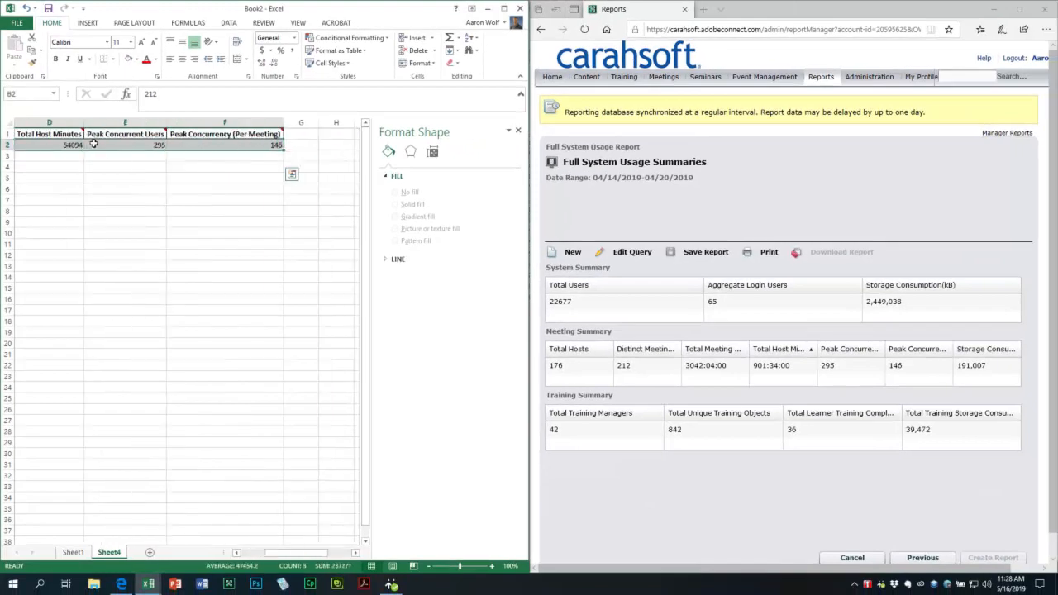
pyautogui.click(182, 59)
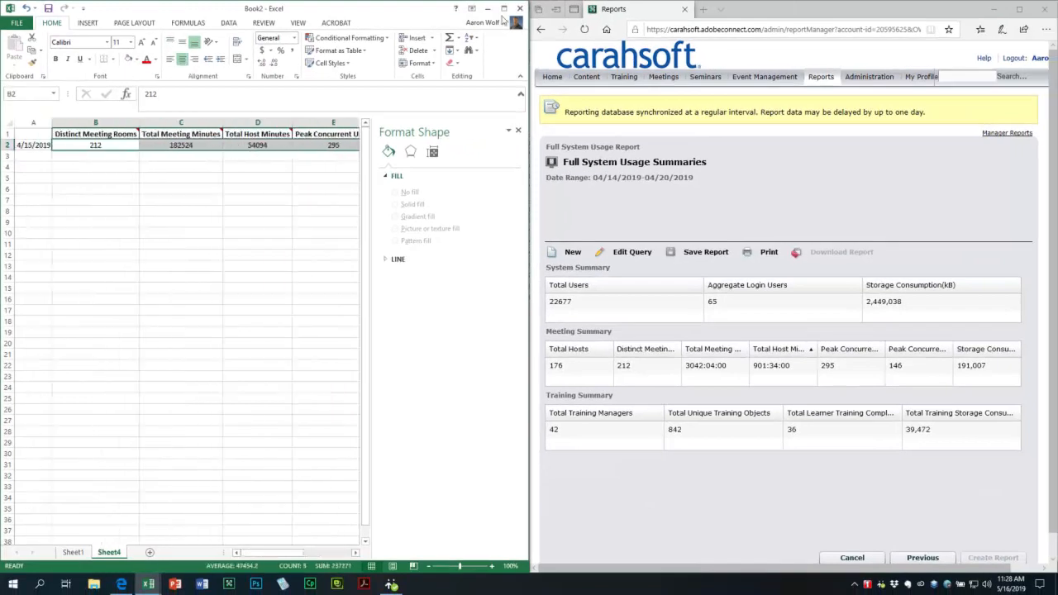
# Maximize the workbook window and move the cell selection to column A below the data.
pyautogui.click(504, 8)
pyautogui.click(446, 308)
pyautogui.press('Left')
pyautogui.press('Left')
pyautogui.press('Left')
pyautogui.press('Left')
pyautogui.press('Left')
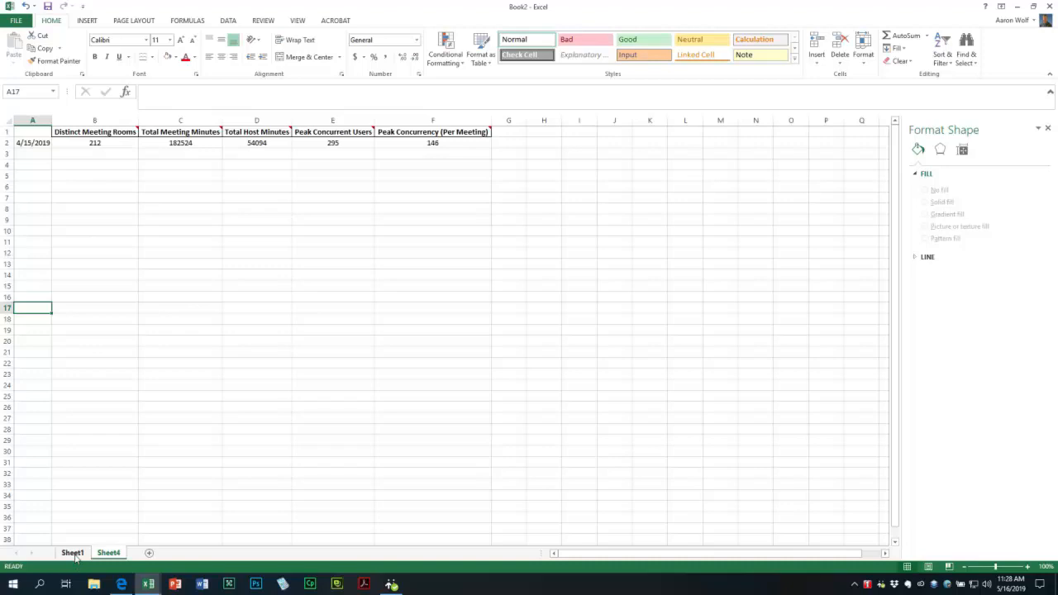
# On Sheet1, select the whole usage table including its headers, from Date to Peak Concurrency (Per Meeting).
pyautogui.click(73, 554)
pyautogui.moveTo(31, 145); pyautogui.dragTo(537, 569)
pyautogui.scroll(20, 572, 306)
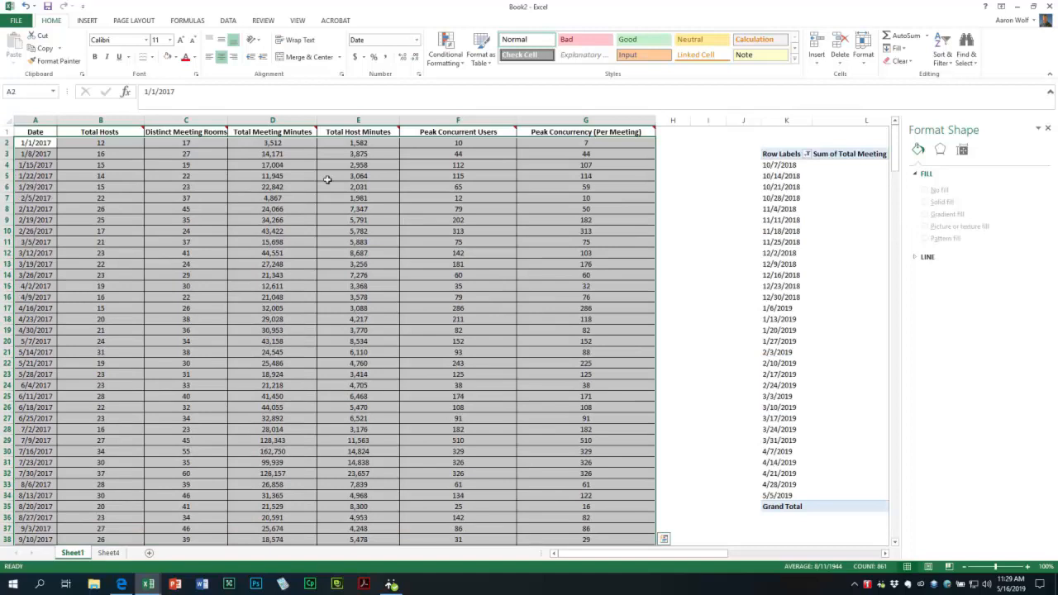
pyautogui.moveTo(33, 132); pyautogui.dragTo(599, 505)
pyautogui.scroll(20, 520, 385)
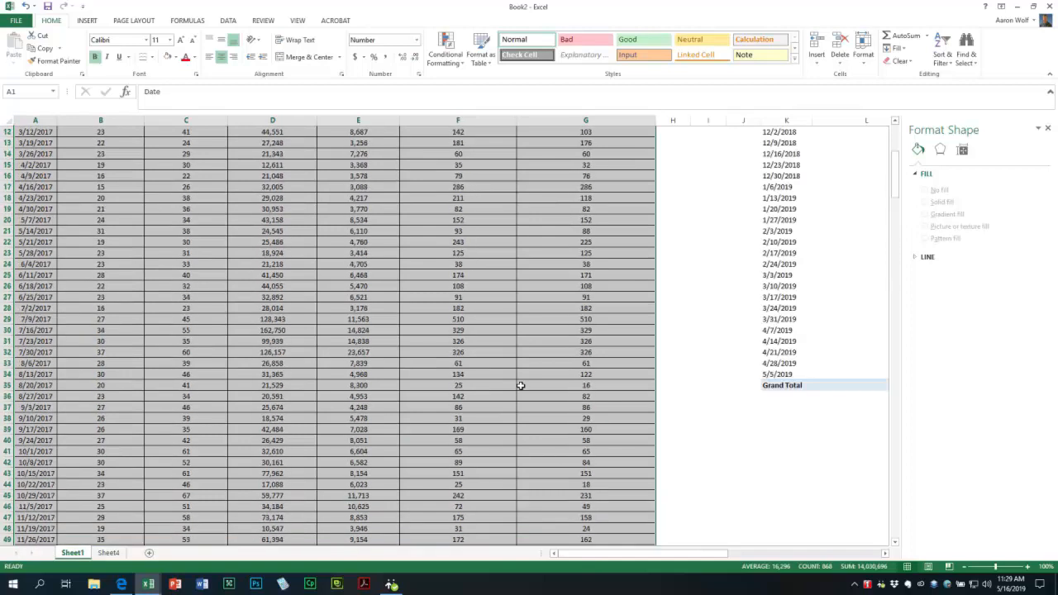
# Create a PivotTable on a new worksheet from the selected table, with Date as rows and the sum of Total Meeting Minutes as values.
pyautogui.click(86, 20)
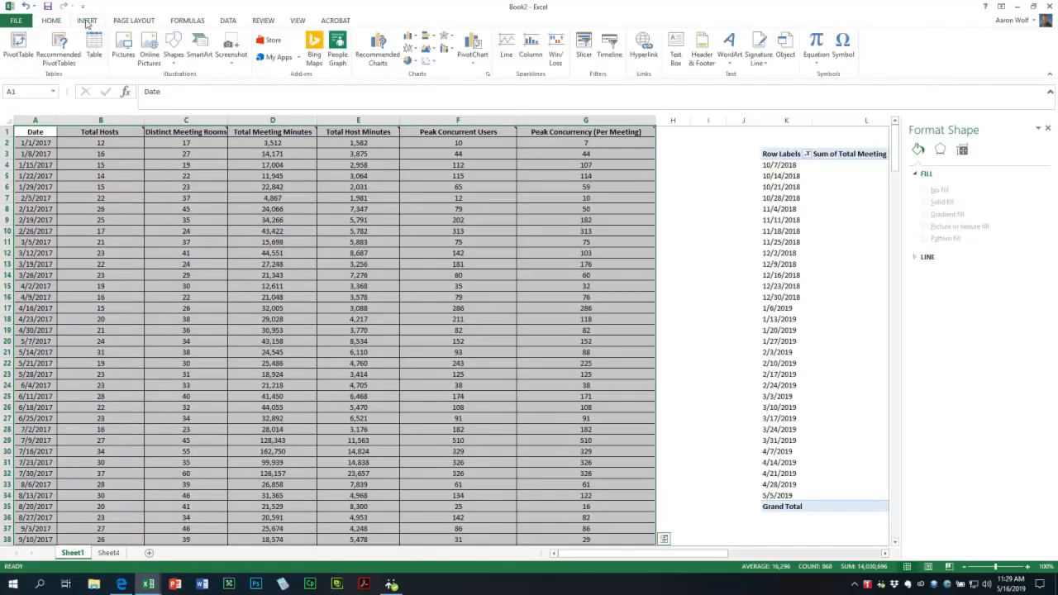
pyautogui.click(18, 46)
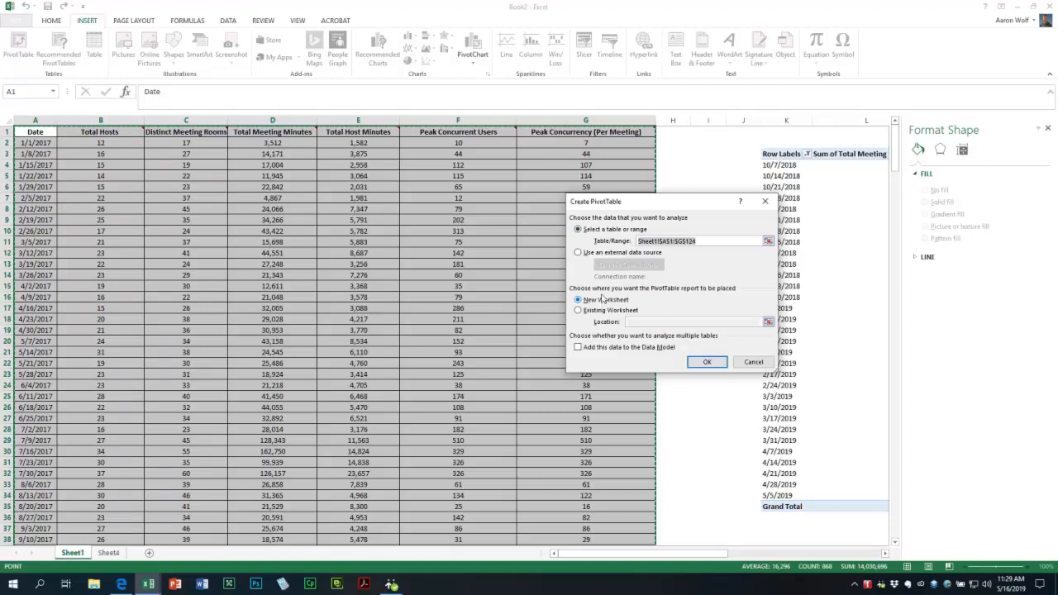
pyautogui.click(706, 362)
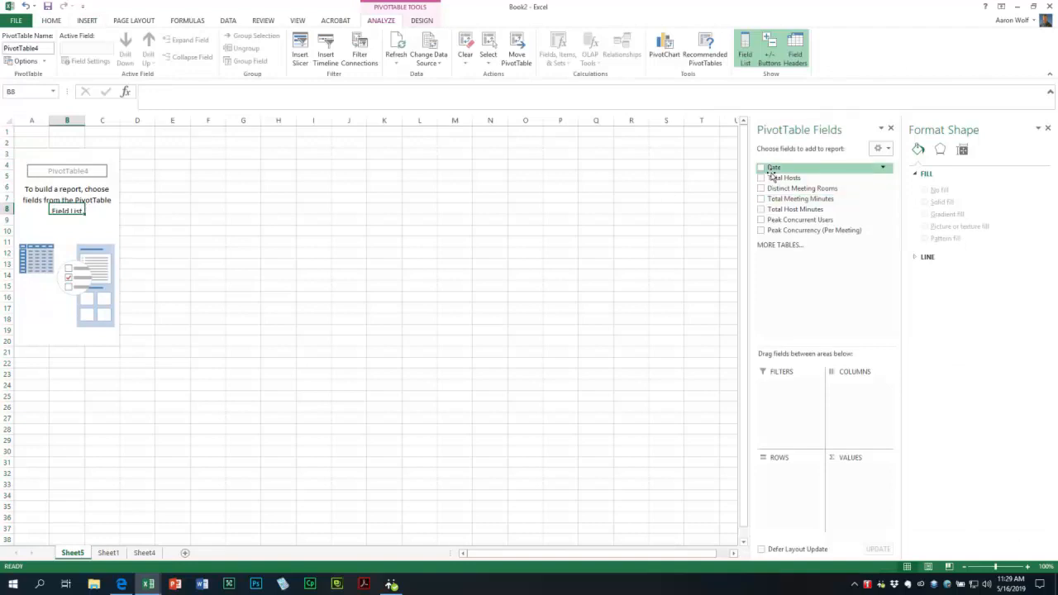
pyautogui.moveTo(774, 170); pyautogui.dragTo(777, 477)
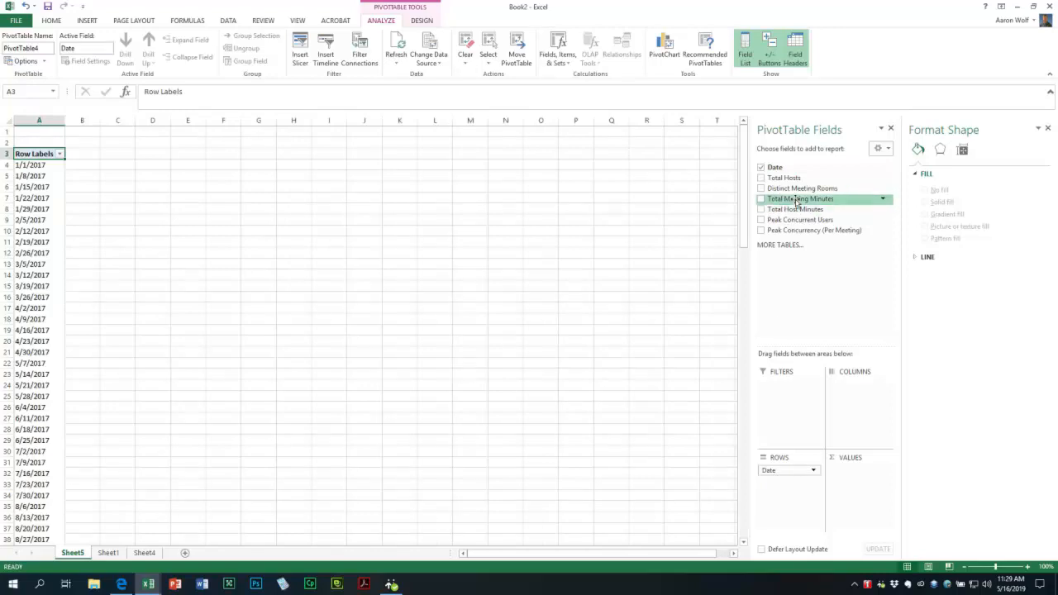
pyautogui.moveTo(796, 201); pyautogui.dragTo(865, 473)
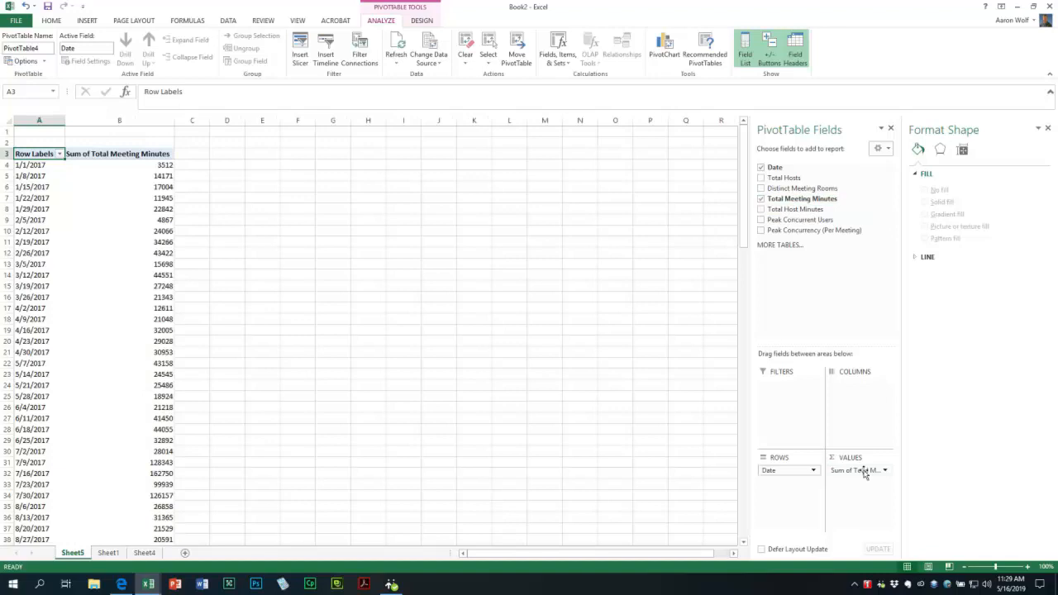
# Insert a clustered column PivotChart of the total meeting minutes by date from the PivotTable.
pyautogui.click(57, 220)
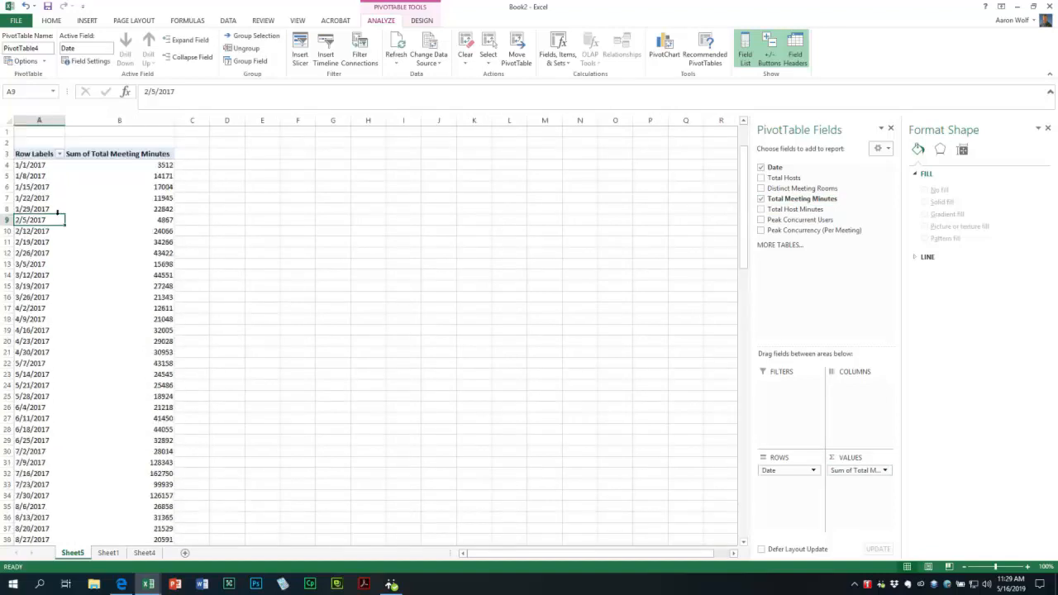
pyautogui.moveTo(45, 168); pyautogui.dragTo(144, 404)
pyautogui.click(139, 305)
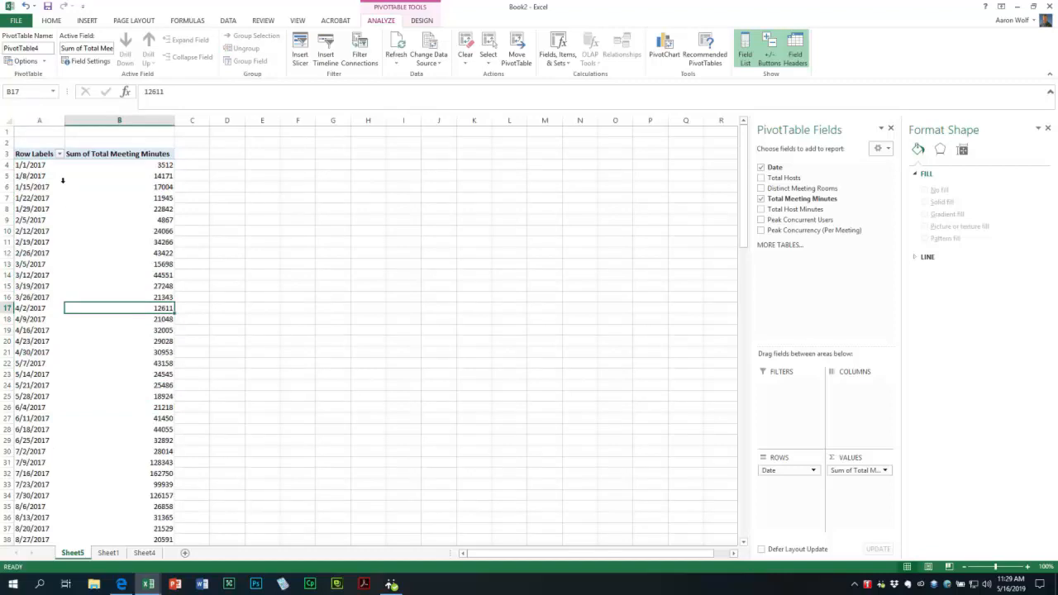
pyautogui.click(99, 207)
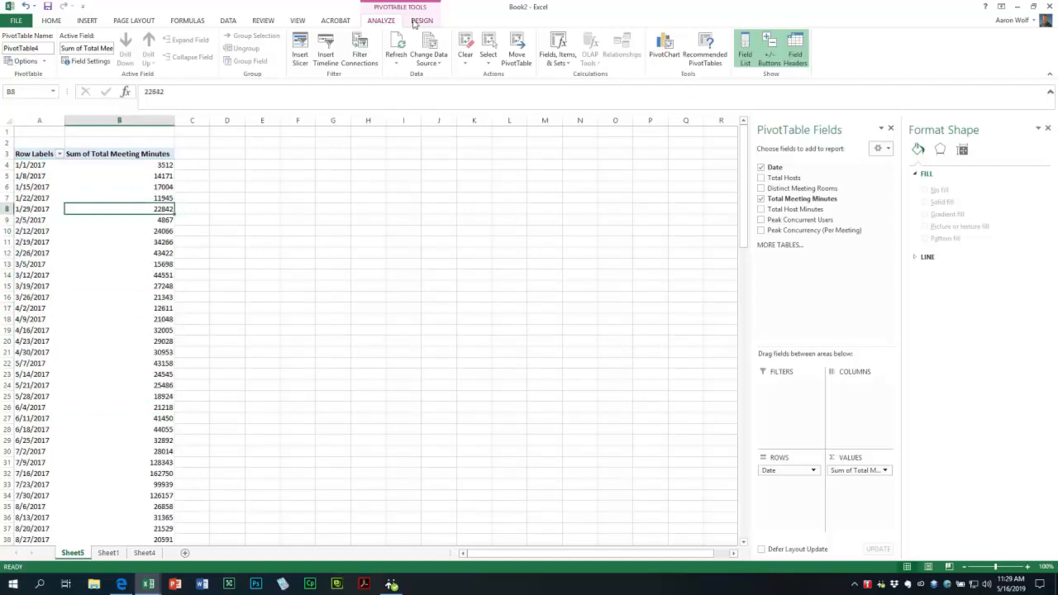
pyautogui.click(664, 50)
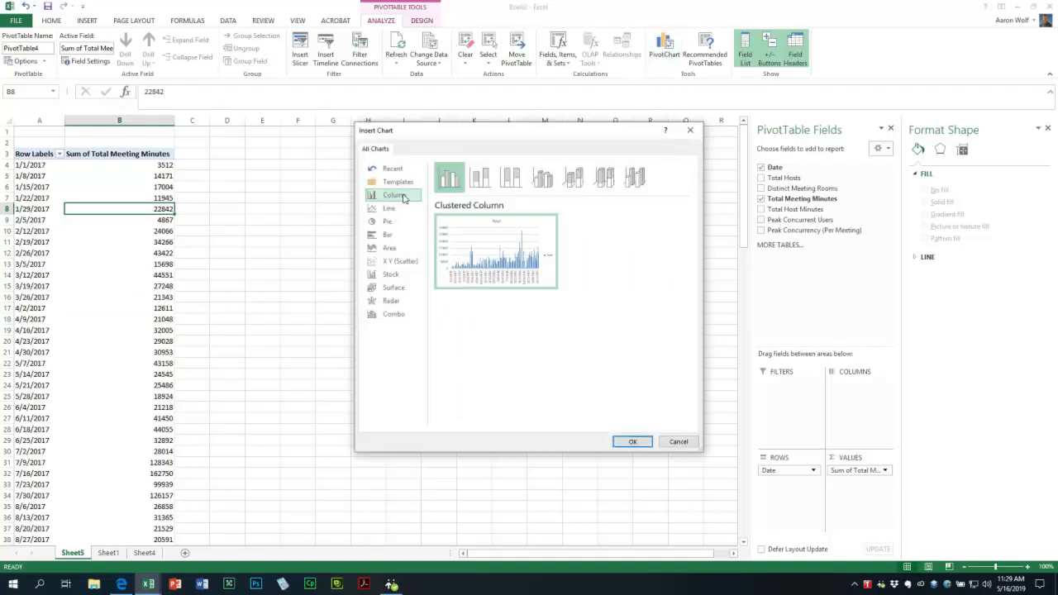
pyautogui.click(633, 443)
# Move the PivotChart next to the PivotTable and enlarge it to about 4.84" high by 8.06" wide.
pyautogui.moveTo(470, 284); pyautogui.dragTo(456, 184)
pyautogui.moveTo(495, 314); pyautogui.dragTo(538, 421)
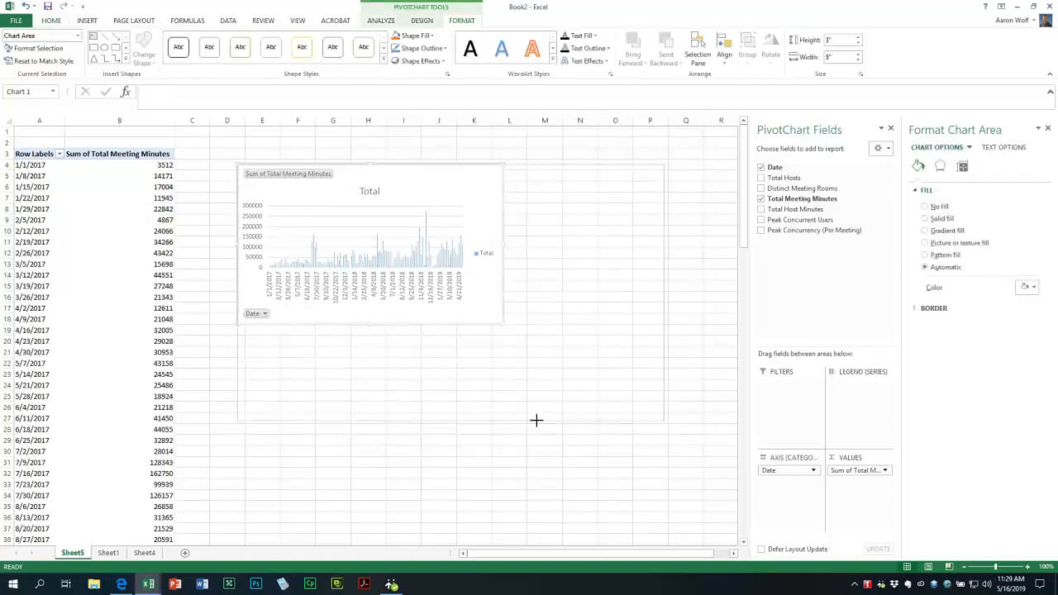
pyautogui.moveTo(595, 187)
pyautogui.mouseDown()
pyautogui.moveTo(569, 189)
pyautogui.moveTo(581, 180)
pyautogui.mouseUp()
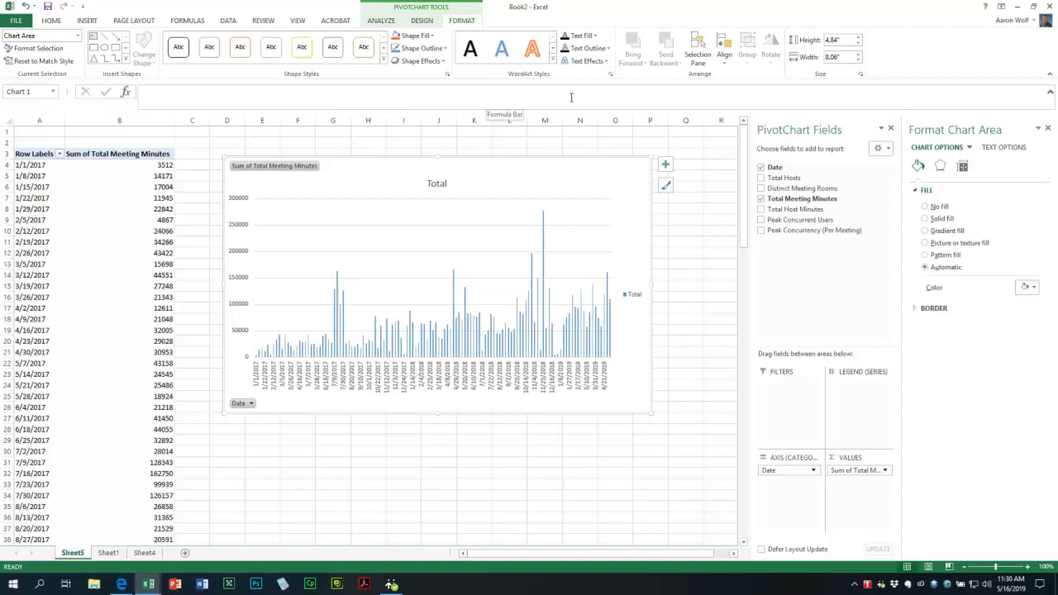
# Insert a Date slicer for the PivotChart, place it to the right of the chart and lengthen it to about 6.22".
pyautogui.click(379, 22)
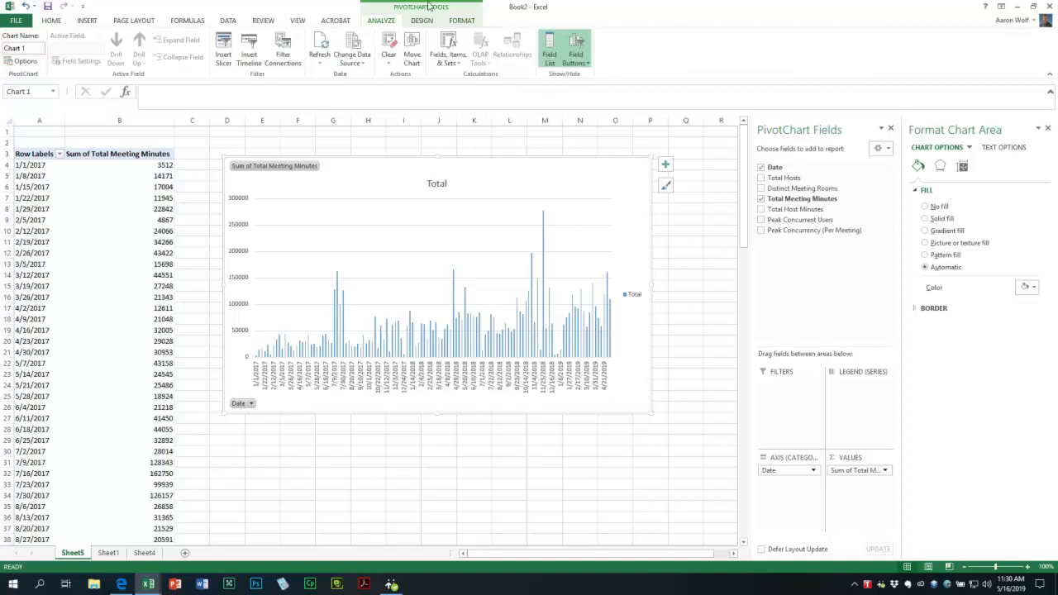
pyautogui.click(224, 50)
pyautogui.click(616, 214)
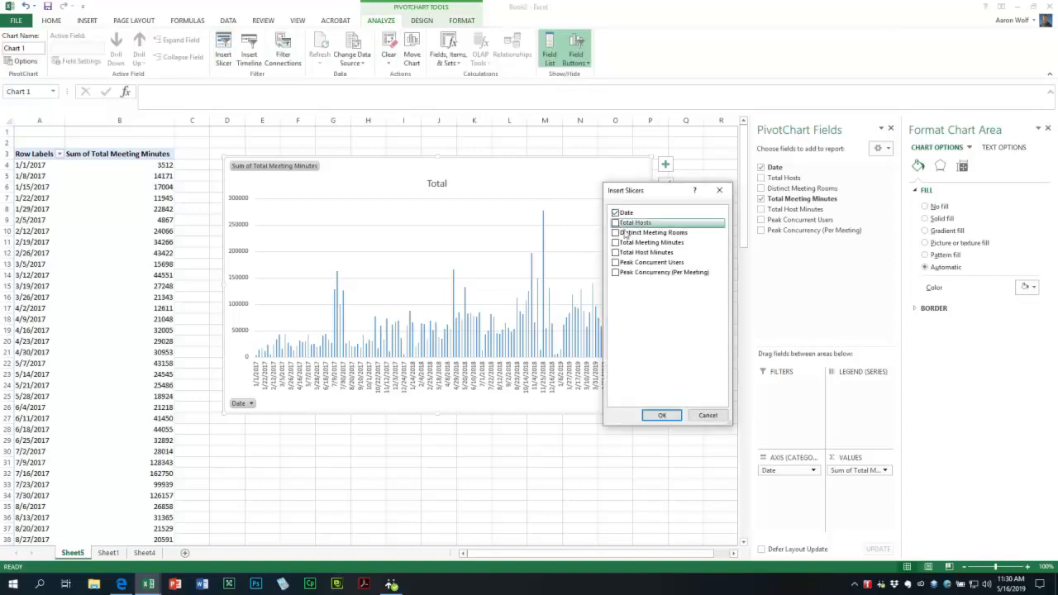
pyautogui.click(662, 415)
pyautogui.moveTo(432, 286); pyautogui.dragTo(745, 170)
pyautogui.moveTo(722, 315); pyautogui.dragTo(730, 489)
# Filter the PivotChart with the Date slicer to the weeks from 5/6/2018 through 5/5/2019.
pyautogui.moveTo(764, 219); pyautogui.dragTo(716, 482)
pyautogui.click(708, 479)
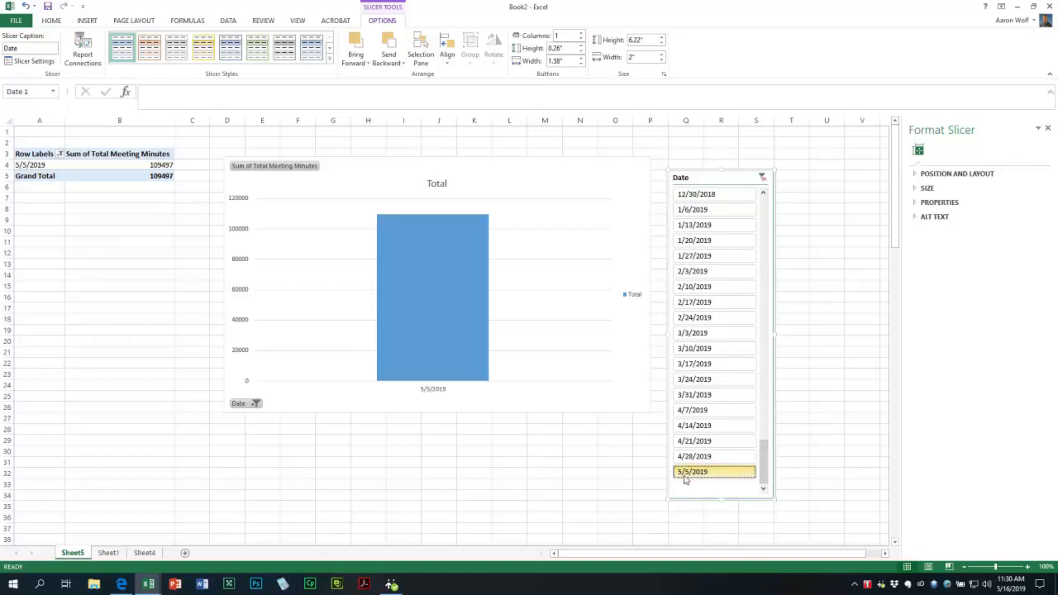
pyautogui.moveTo(762, 453); pyautogui.dragTo(760, 362)
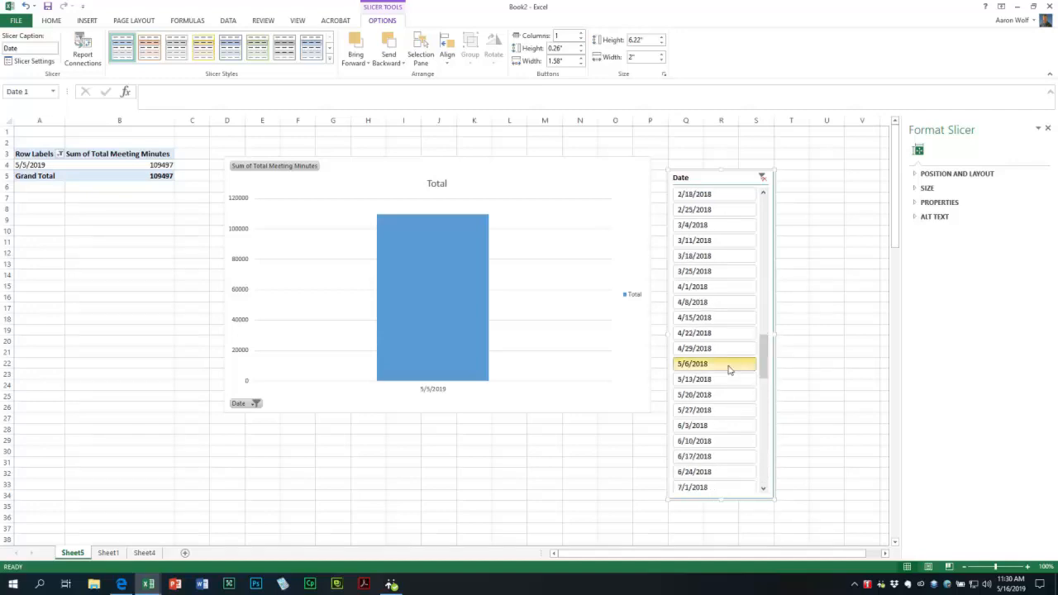
pyautogui.keyDown('shift'); pyautogui.click(729, 370); pyautogui.keyUp('shift')
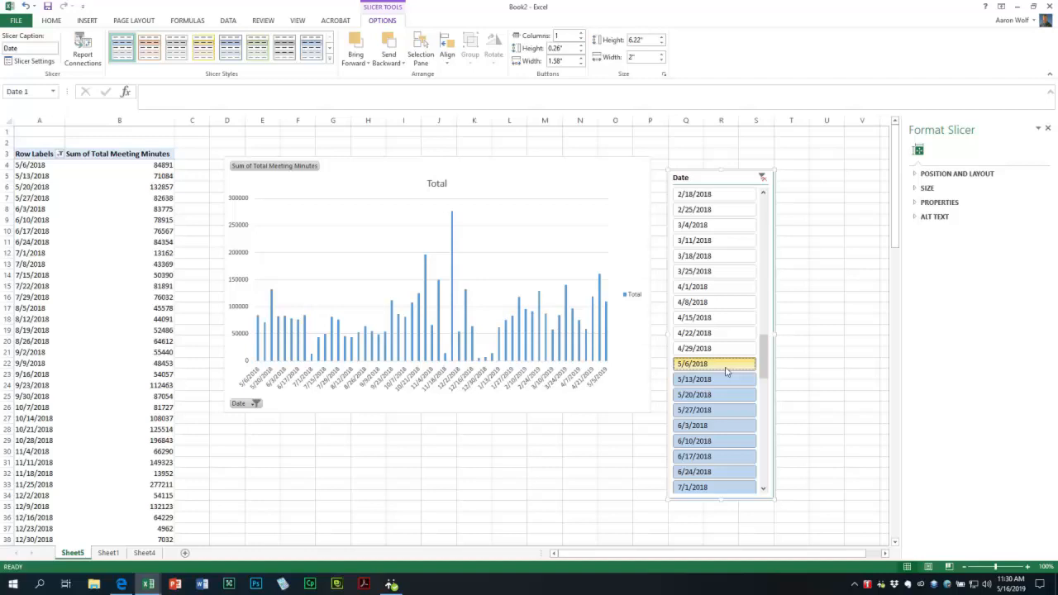
# Narrow the Date slicer selection to the weeks from 10/7/2018 through 5/5/2019.
pyautogui.moveTo(766, 351); pyautogui.dragTo(767, 411)
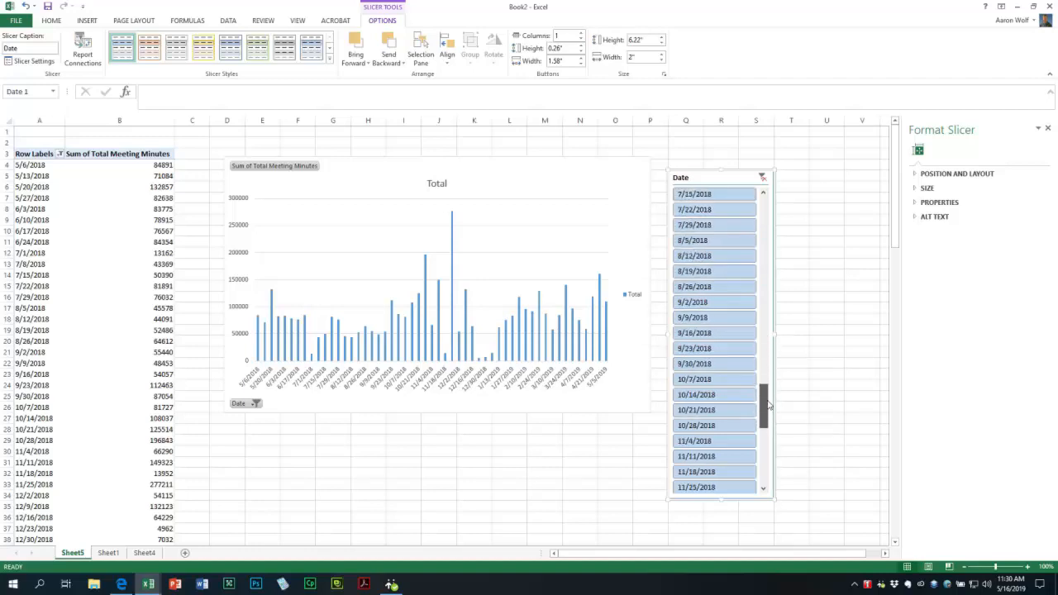
pyautogui.click(709, 380)
pyautogui.moveTo(762, 405); pyautogui.dragTo(761, 489)
pyautogui.keyDown('shift'); pyautogui.click(721, 473); pyautogui.keyUp('shift')
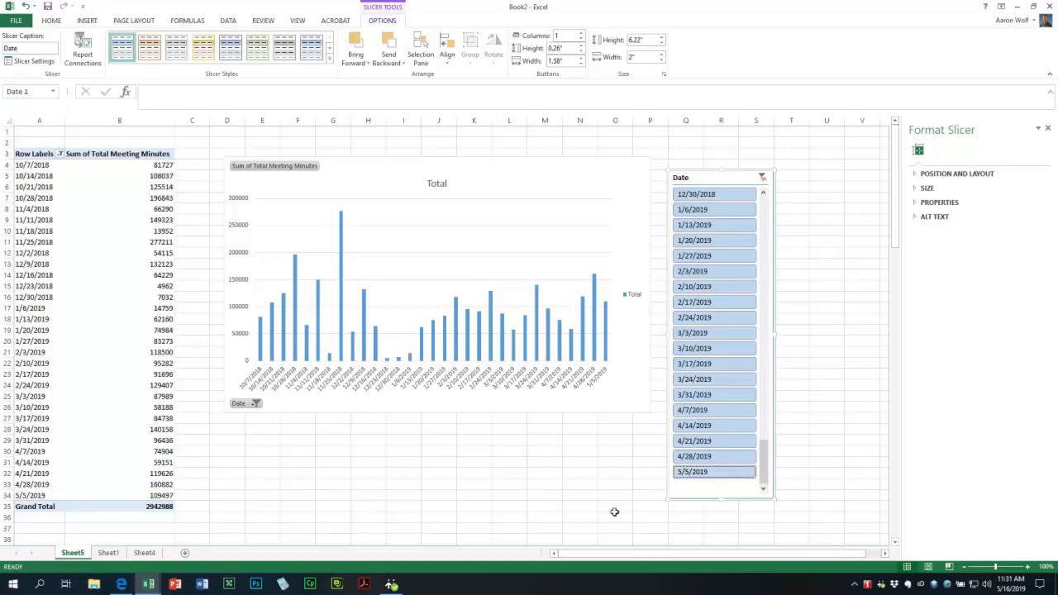
# On Sheet1, move the Date slicer beside the Total Meeting Minutes and Concurrency charts slightly farther from them.
pyautogui.click(145, 553)
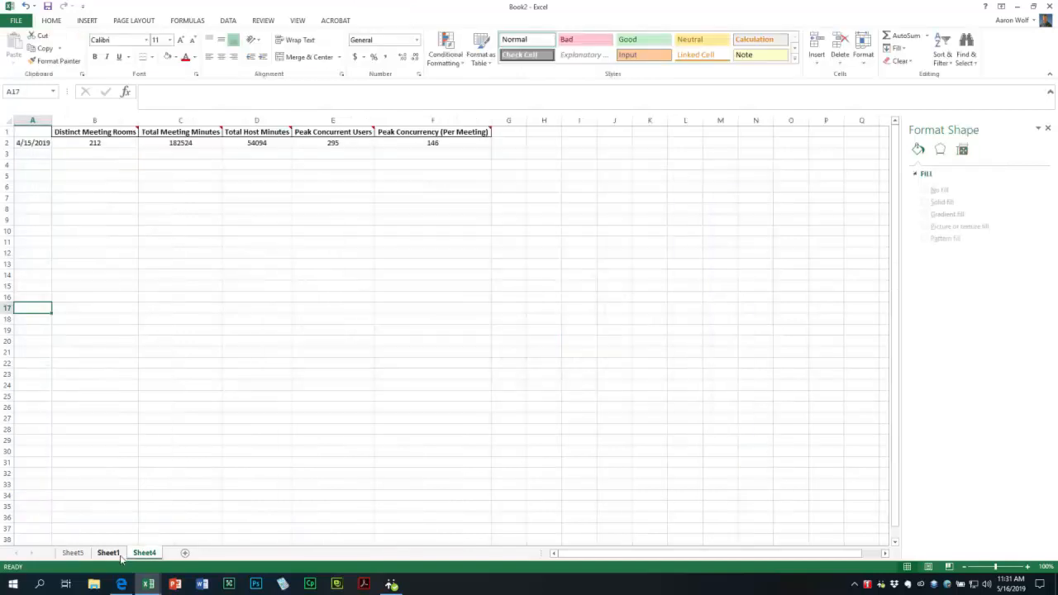
pyautogui.click(109, 552)
pyautogui.click(715, 365)
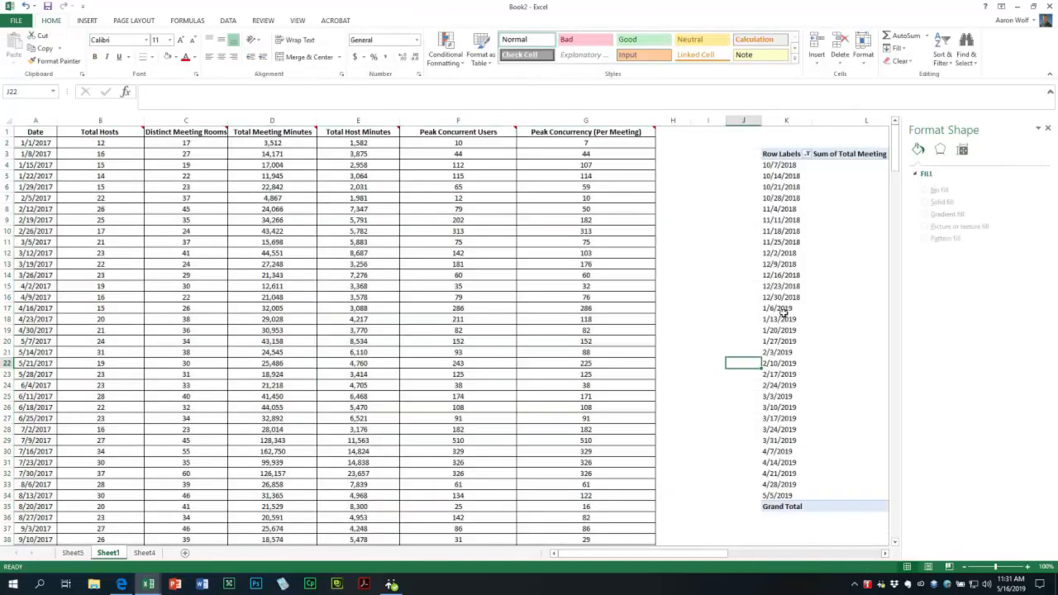
pyautogui.hscroll(6, 786, 309)
pyautogui.hscroll(10, 792, 308)
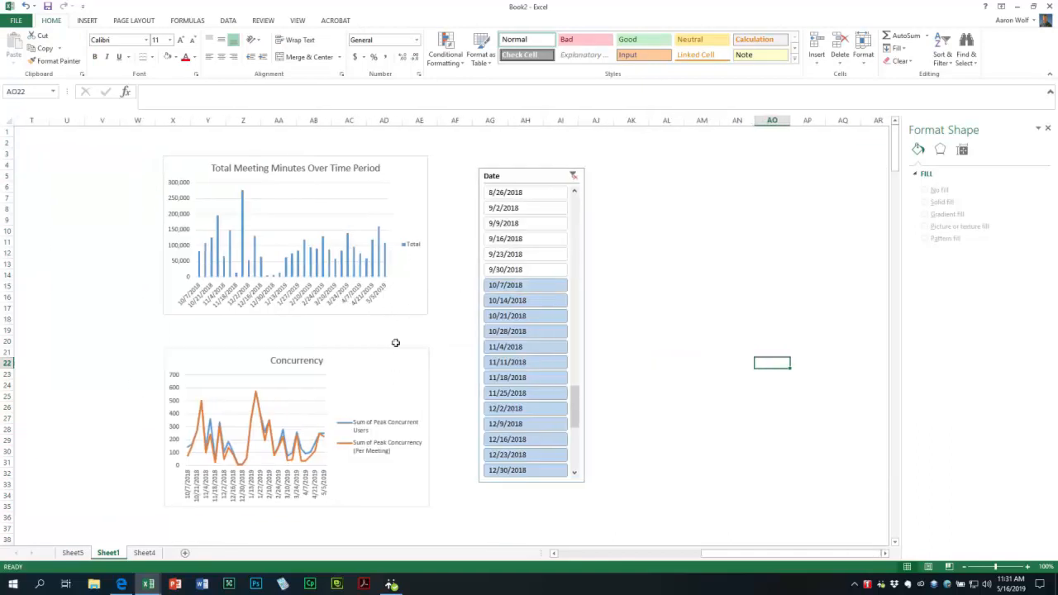
pyautogui.moveTo(519, 182); pyautogui.dragTo(539, 192)
# Filter both Sheet1 charts with the Date slicer to the weeks from 1/6/2019 through 5/5/2019 and return to the usage table.
pyautogui.moveTo(596, 414); pyautogui.dragTo(595, 444)
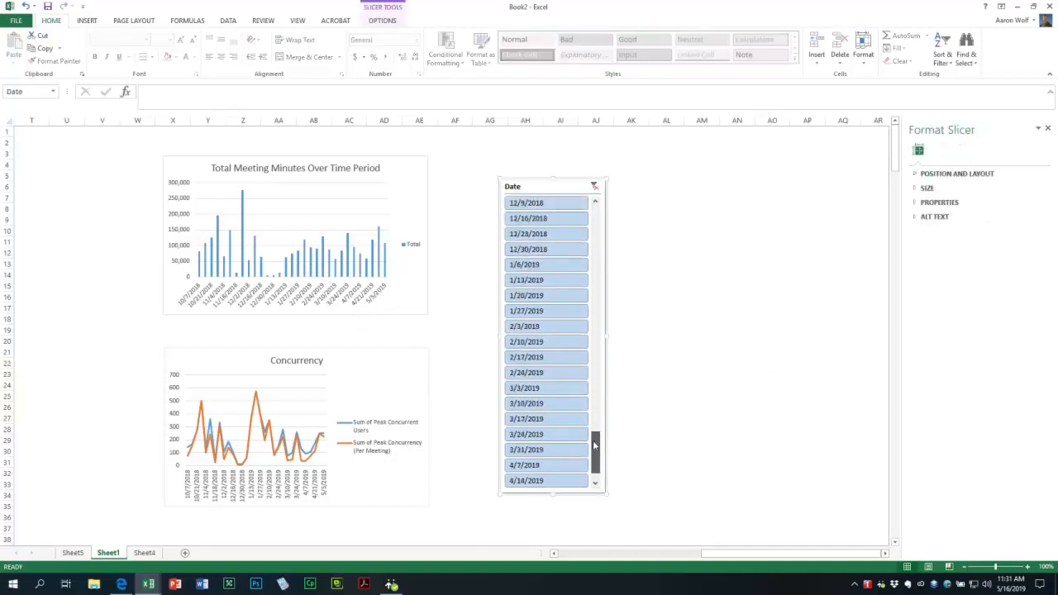
pyautogui.click(554, 484)
pyautogui.scroll(-2, 554, 484)
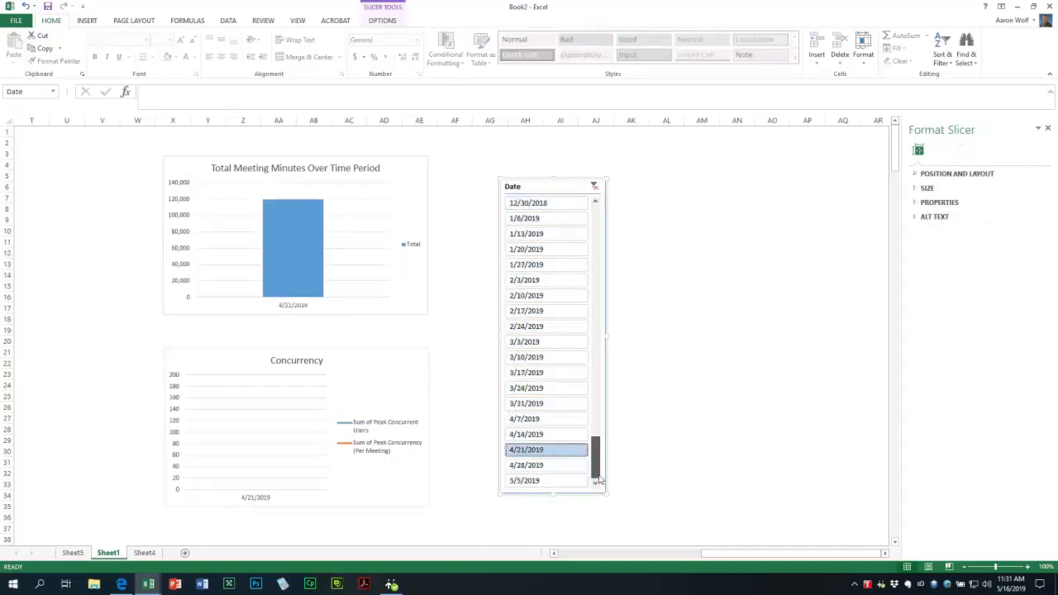
pyautogui.click(554, 481)
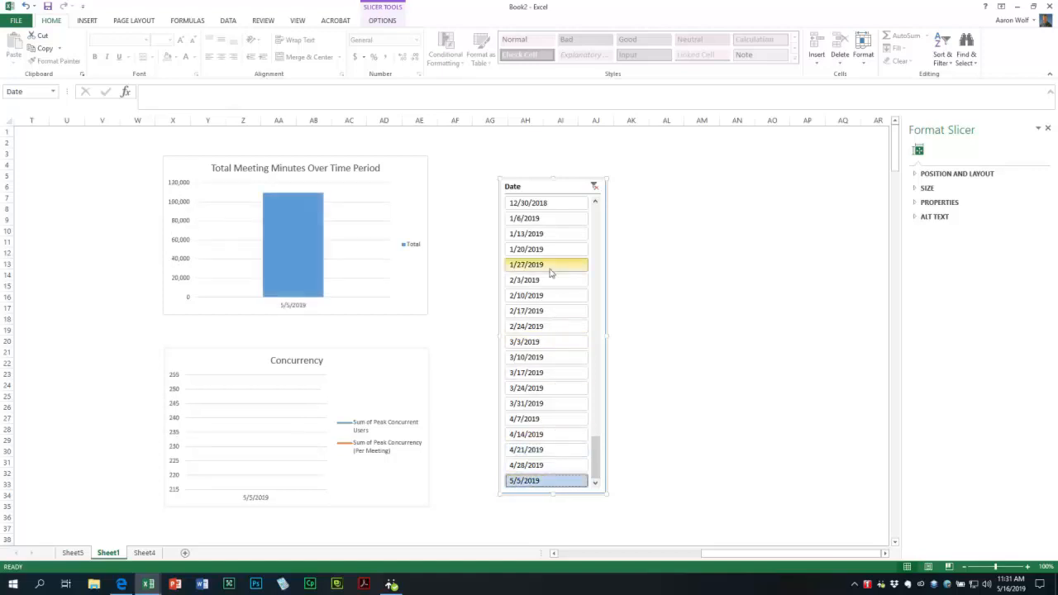
pyautogui.keyDown('shift'); pyautogui.click(552, 218); pyautogui.keyUp('shift')
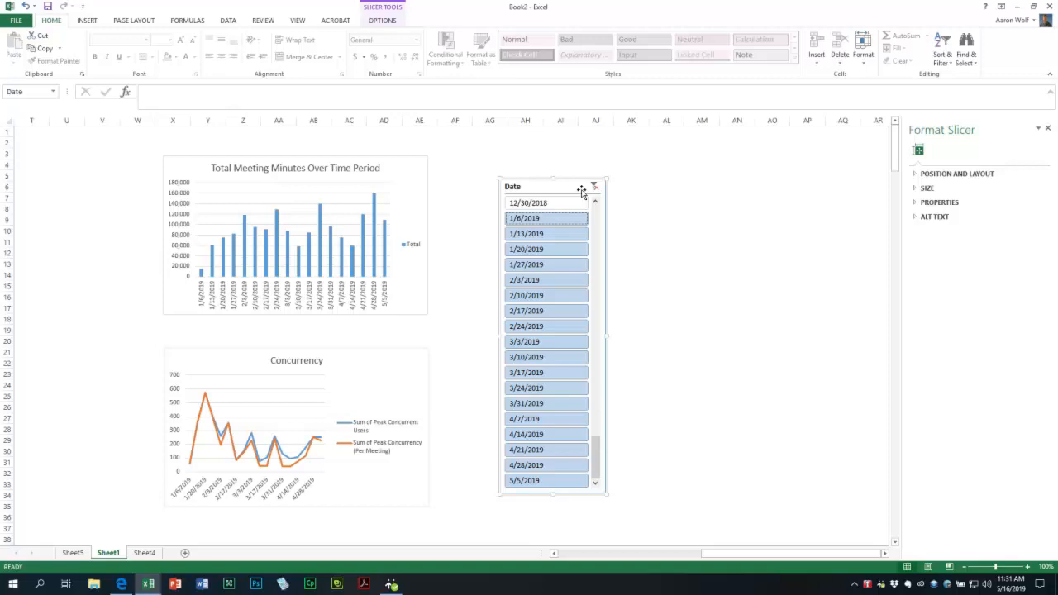
pyautogui.moveTo(727, 561); pyautogui.dragTo(556, 563)
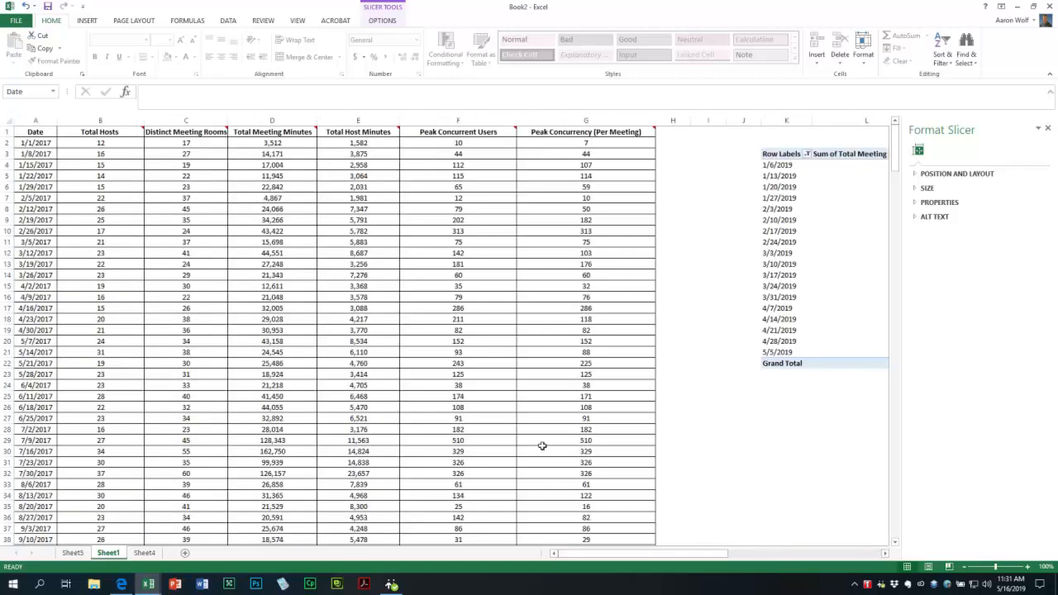